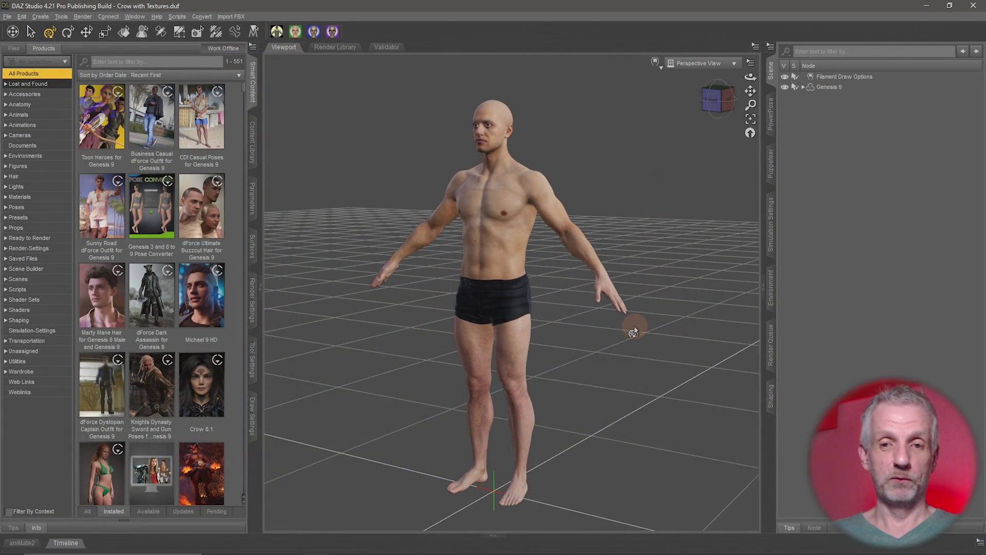
- Open the Genesis 3 and 8 to 9 Pose Converter product to view its contents, and return to the product list
mouse_move(615, 339)
middle_down()
mouse_move(620, 332)
mouse_move(613, 338)
middle_up()
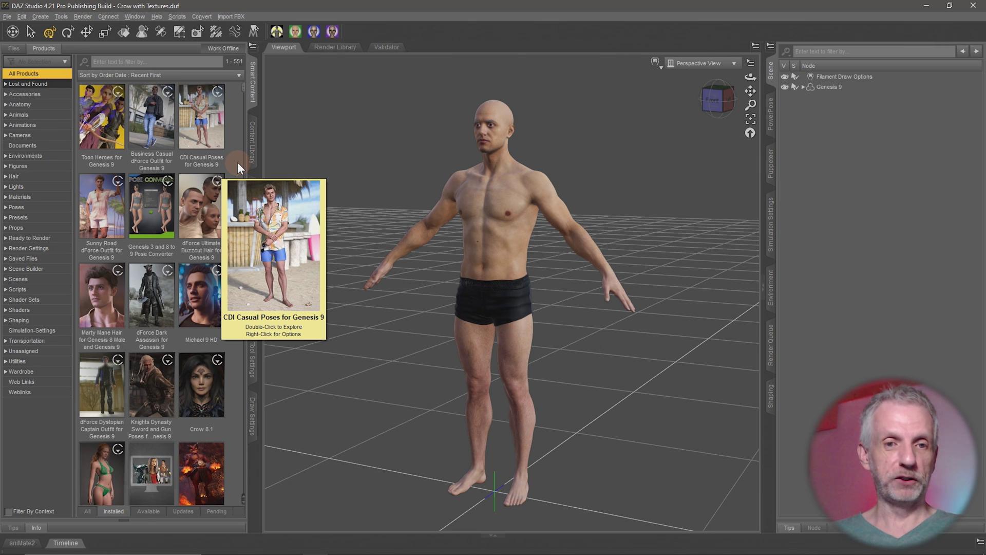
click(159, 208)
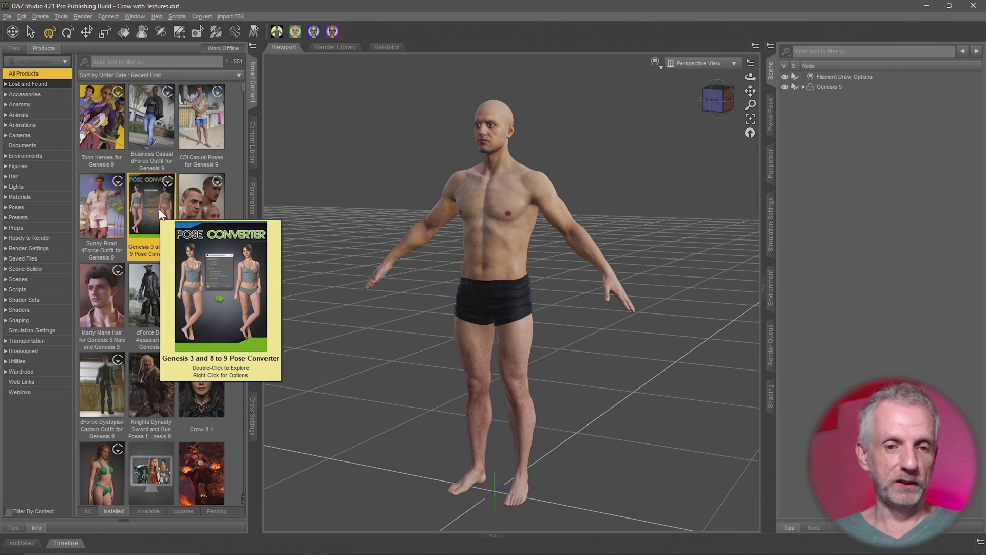
double_click(159, 208)
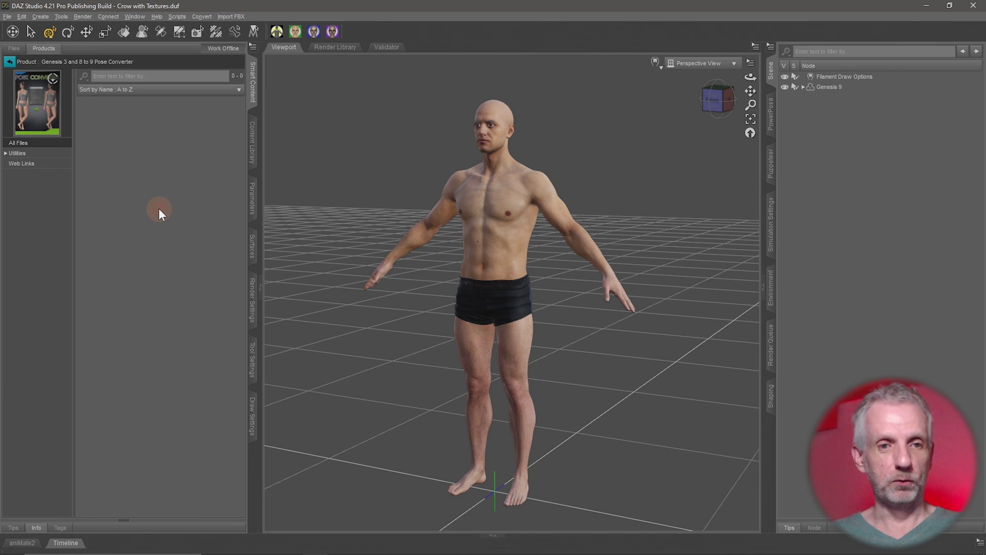
click(9, 62)
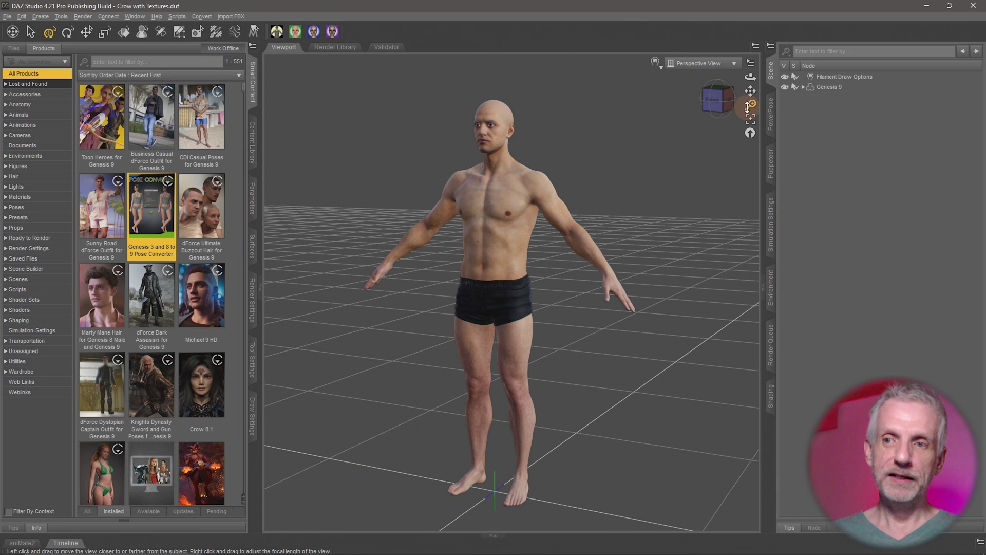
- Filter the Actor parameters of Genesis 9 by "SS" and look through the matching shape sliders
click(829, 85)
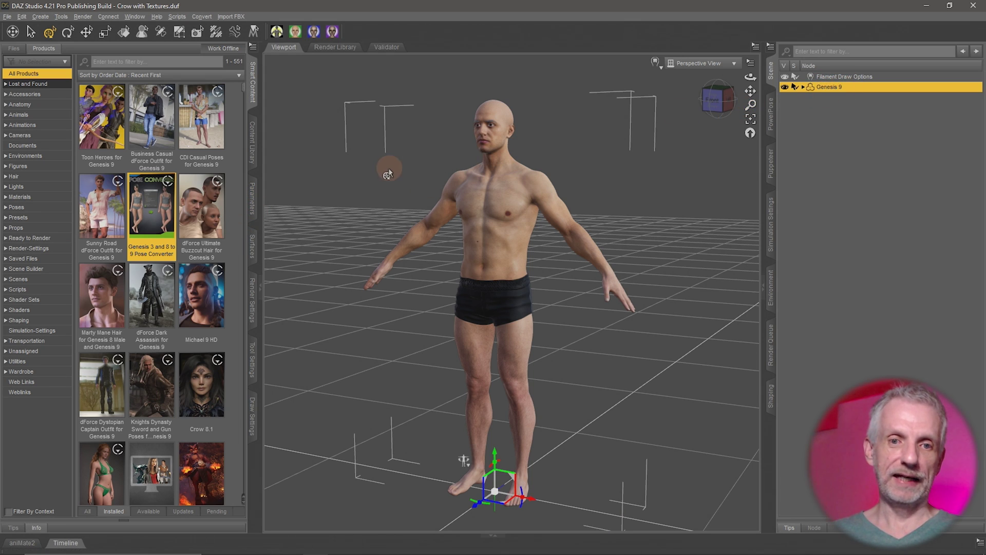
click(254, 208)
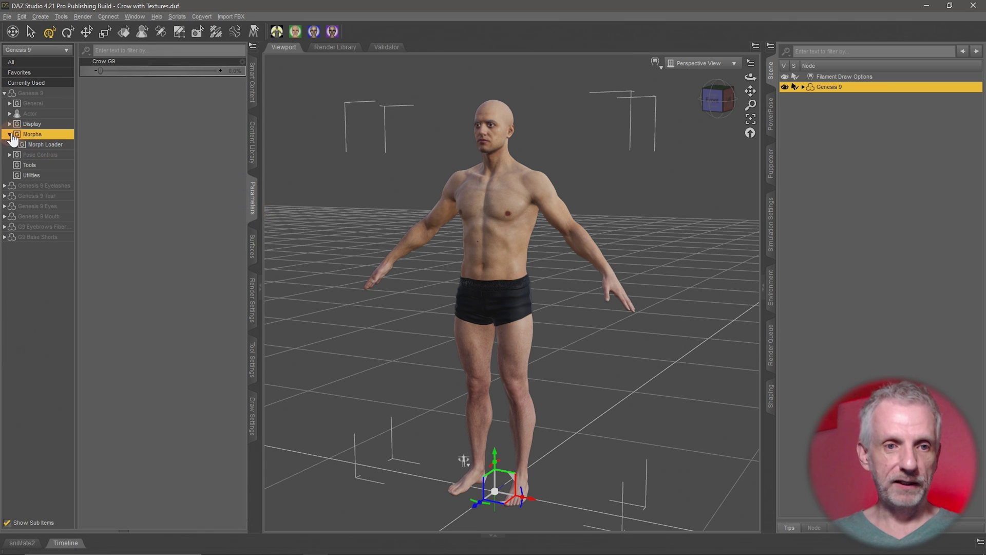
click(29, 113)
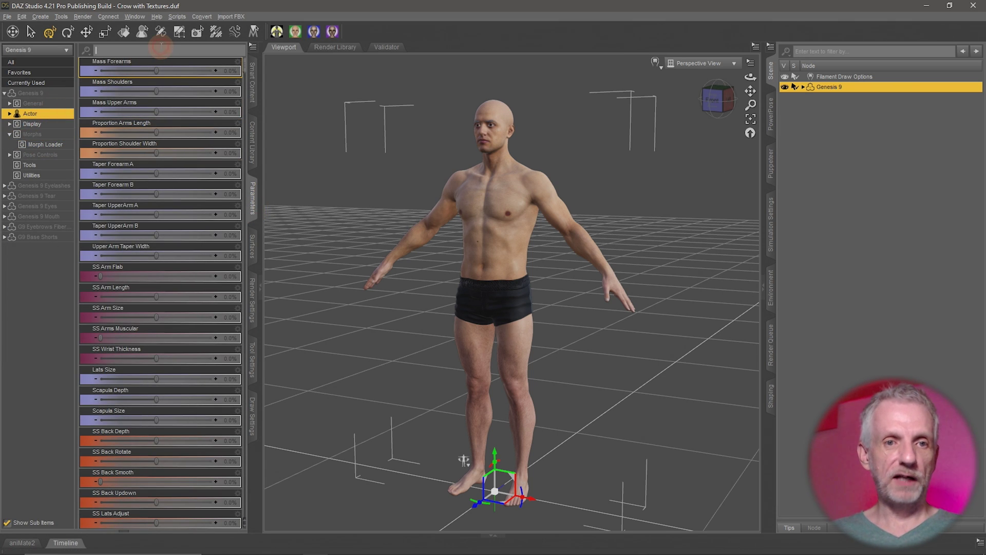
click(161, 49)
text(SS)
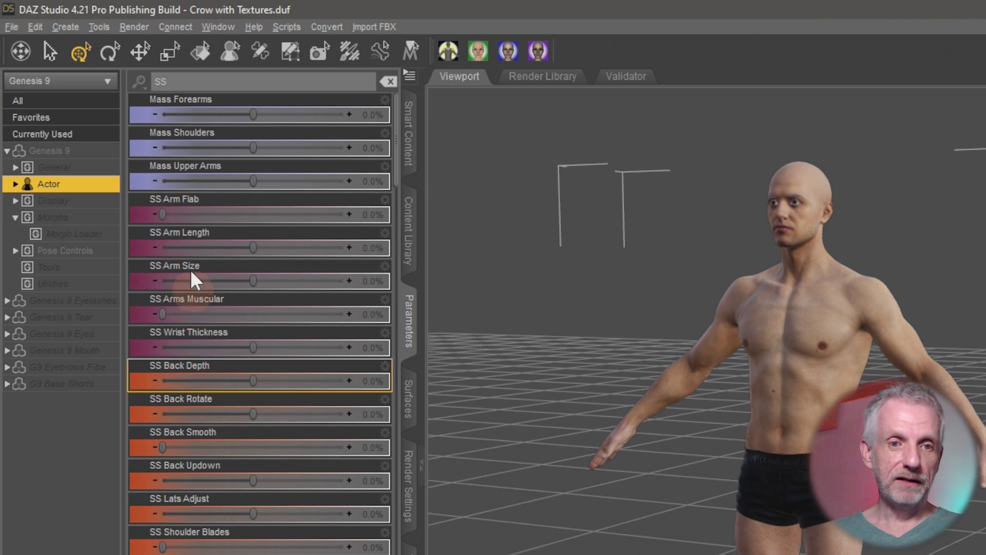
scroll(261, 390, down, 6)
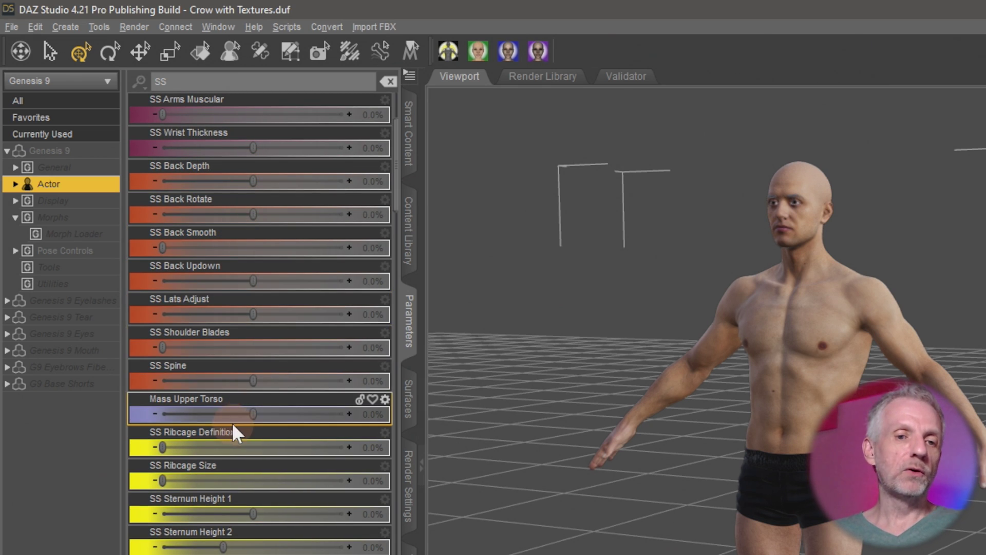
scroll(272, 408, down, 6)
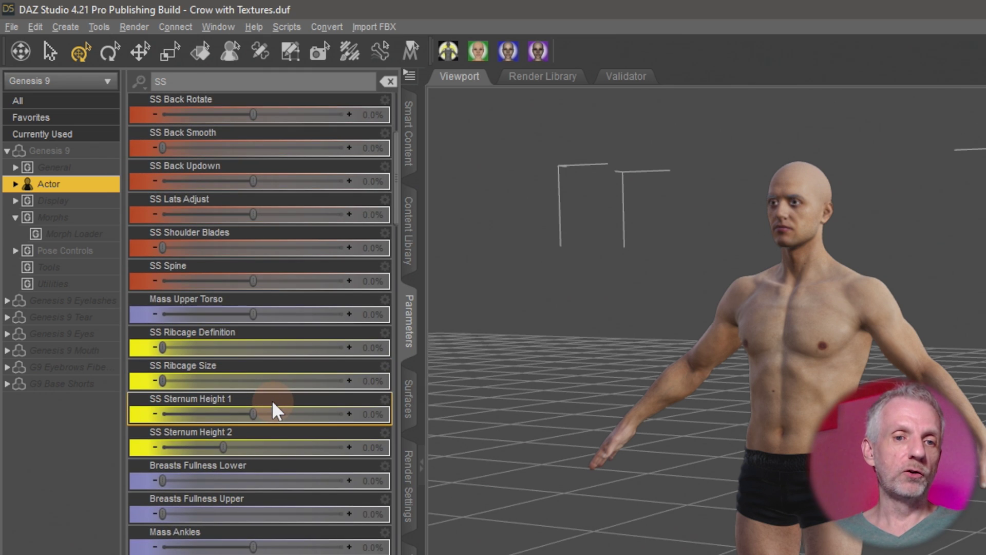
scroll(272, 402, down, 1)
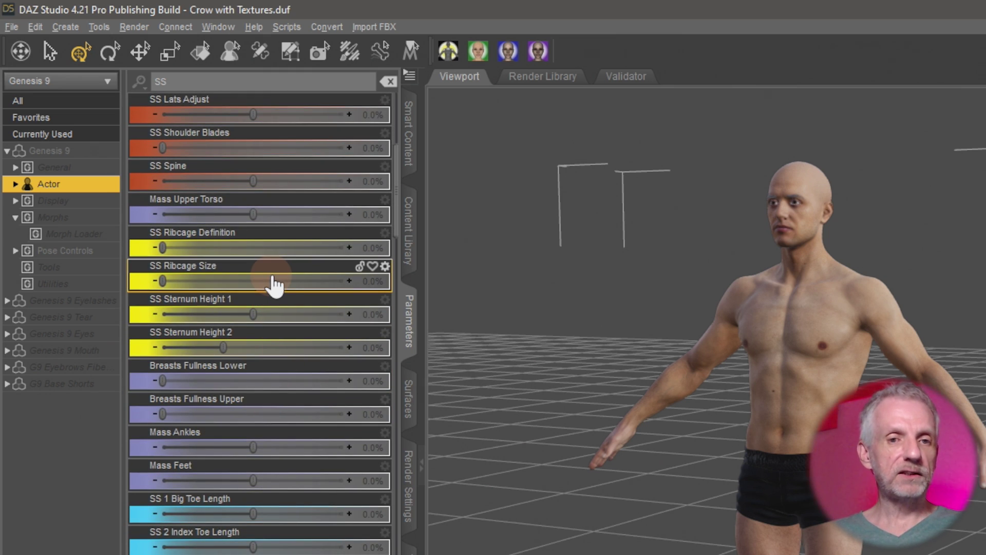
scroll(285, 283, down, 3)
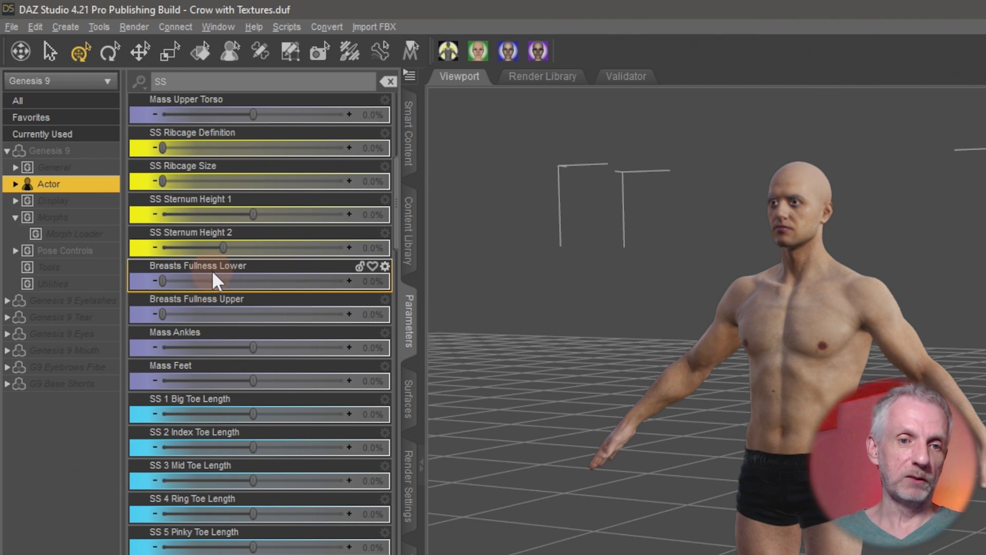
scroll(289, 300, down, 6)
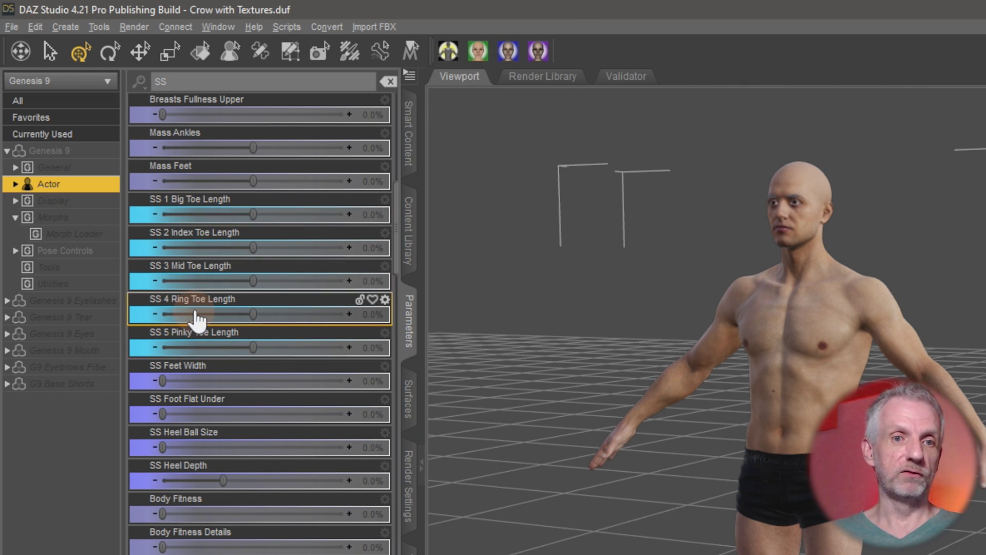
- Narrow the Actor parameter filter to the toe sliders with the wildcard search "SS *toe"
click(203, 79)
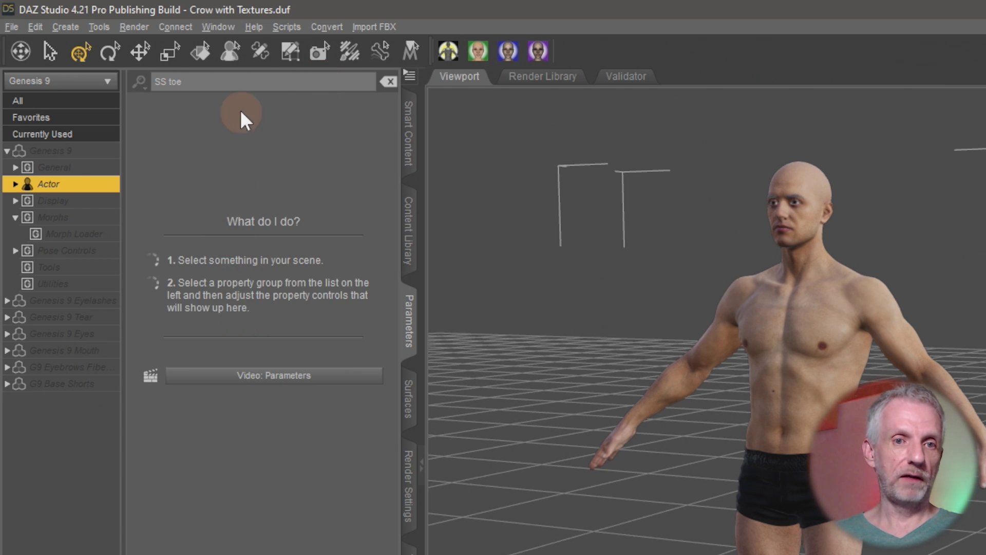
key(Left)
key(Left)
key(Left)
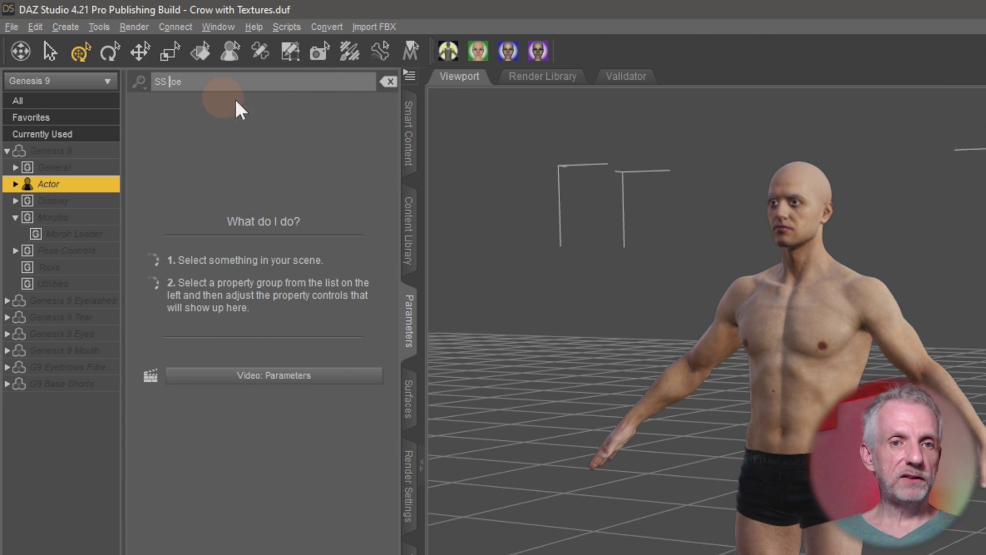
text(*)
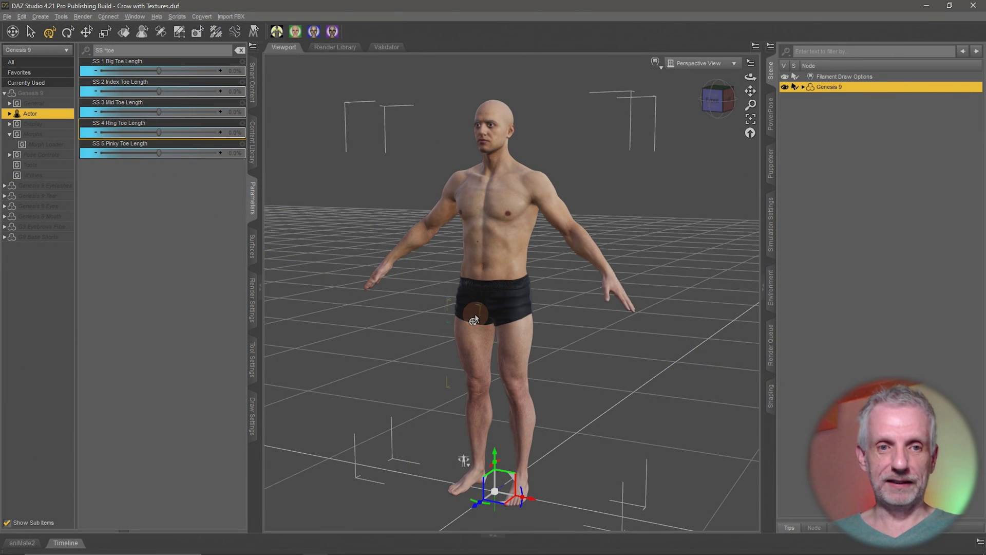
- Try out the SS toe length sliders, starting with SS 1 Big Toe Length, on a close-up of the feet and undo the changes
scroll(473, 319, up, 4)
middle_drag(475, 319, 482, 292)
scroll(475, 315, up, 4)
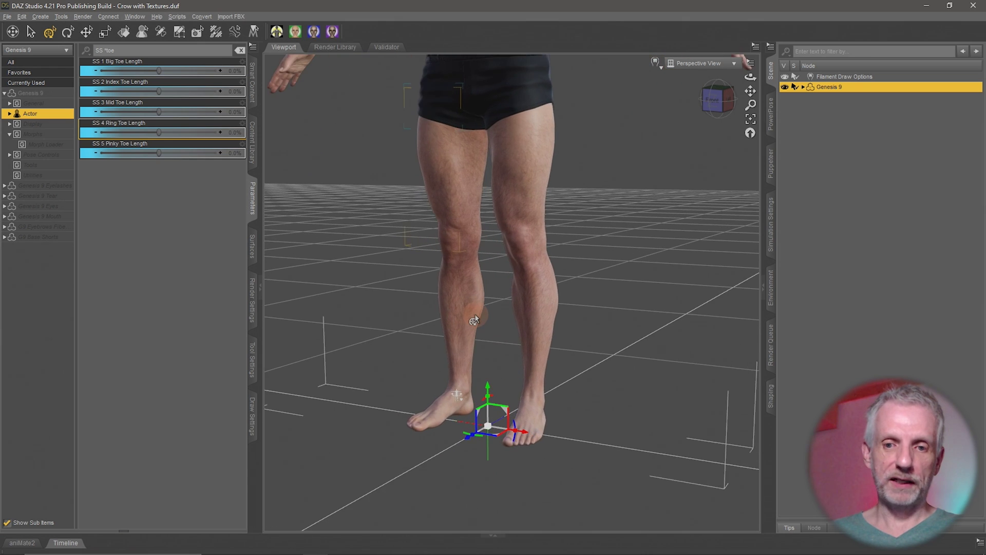
drag(473, 319, 419, 291)
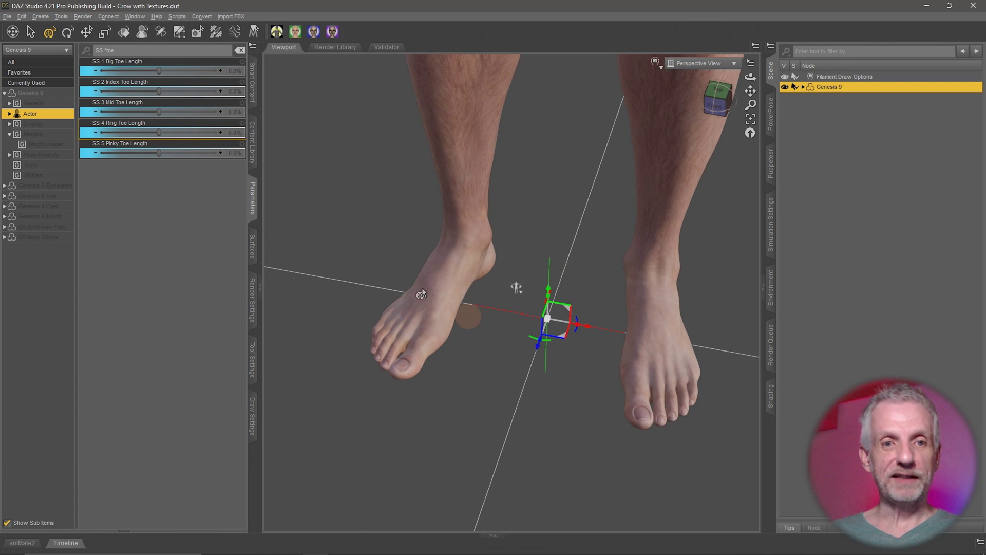
mouse_move(159, 75)
mouse_down()
mouse_move(260, 86)
mouse_move(177, 76)
mouse_up()
key(ctrl+z)
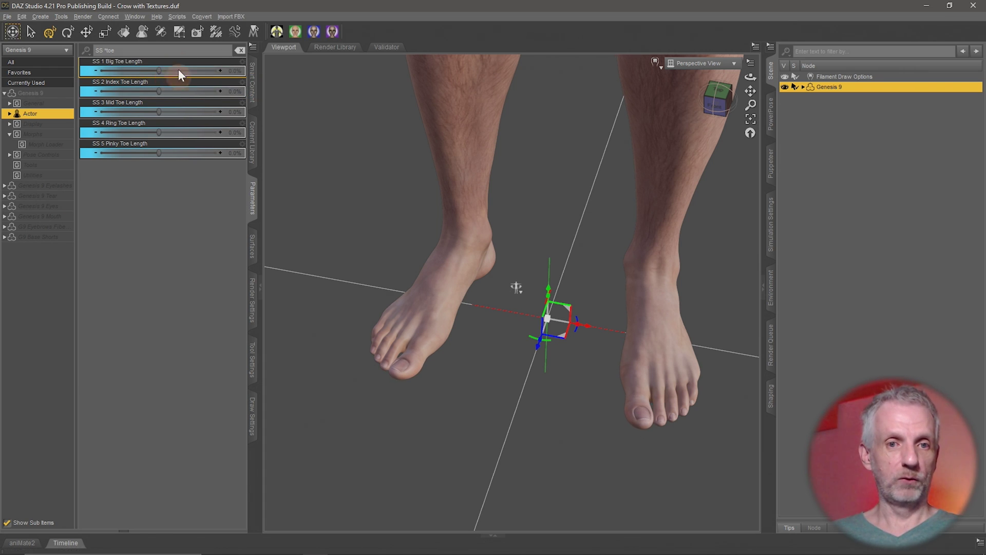
drag(160, 73, 160, 116)
key(ctrl+z)
key(ctrl+z)
key(ctrl+z)
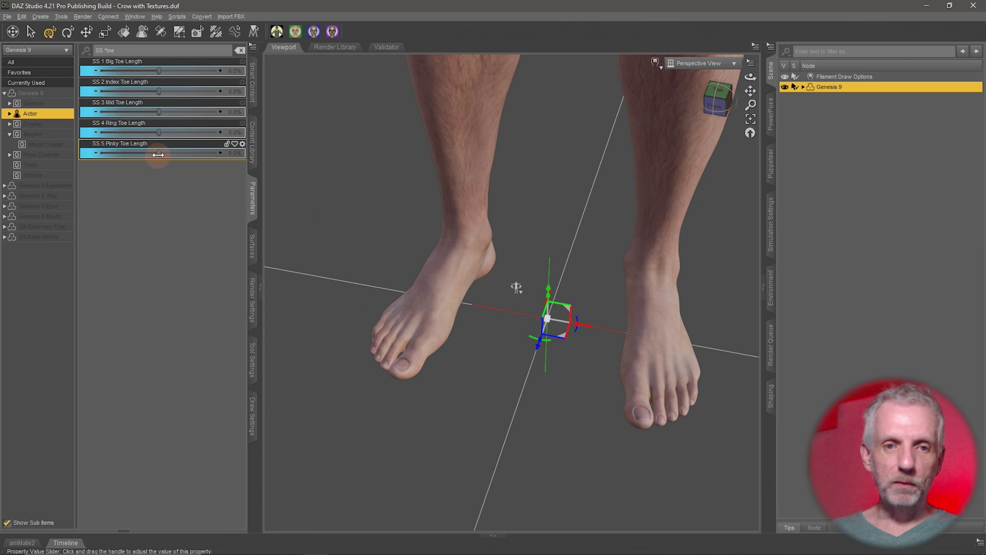
mouse_move(158, 155)
mouse_down()
mouse_move(231, 154)
mouse_move(60, 161)
mouse_move(239, 153)
mouse_move(90, 143)
mouse_move(159, 153)
mouse_up()
mouse_move(382, 279)
middle_down()
mouse_move(382, 262)
mouse_move(379, 282)
middle_up()
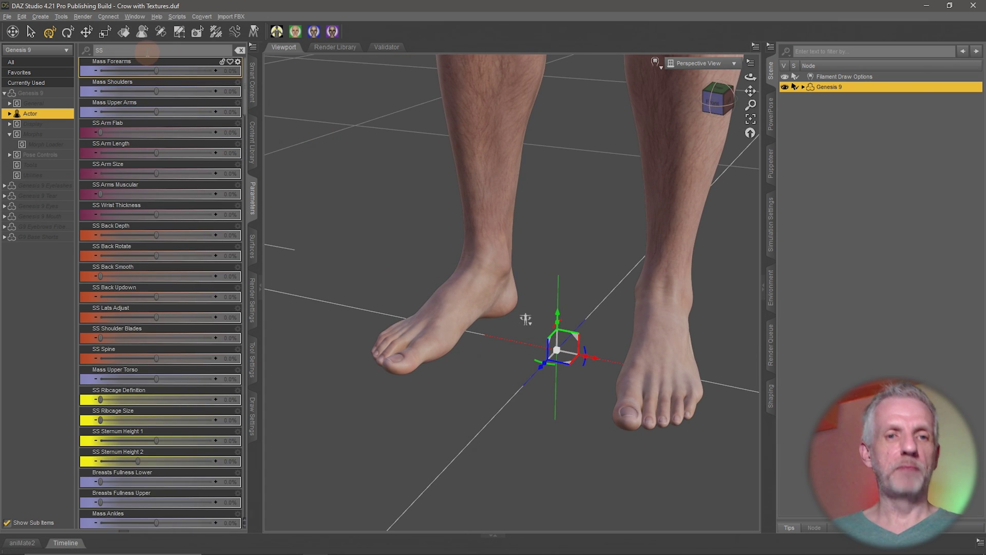
- Try SS Arm Length at 100% and SS Arm Size at about 43% on the figure, undoing both changes
middle_drag(401, 284, 400, 283)
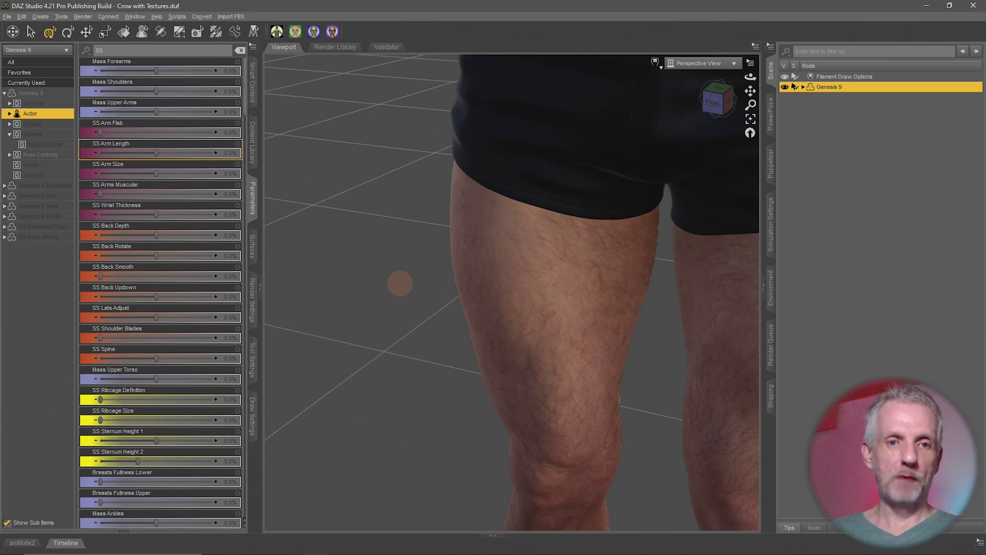
alt+right_drag(401, 283, 407, 242)
drag(128, 132, 69, 157)
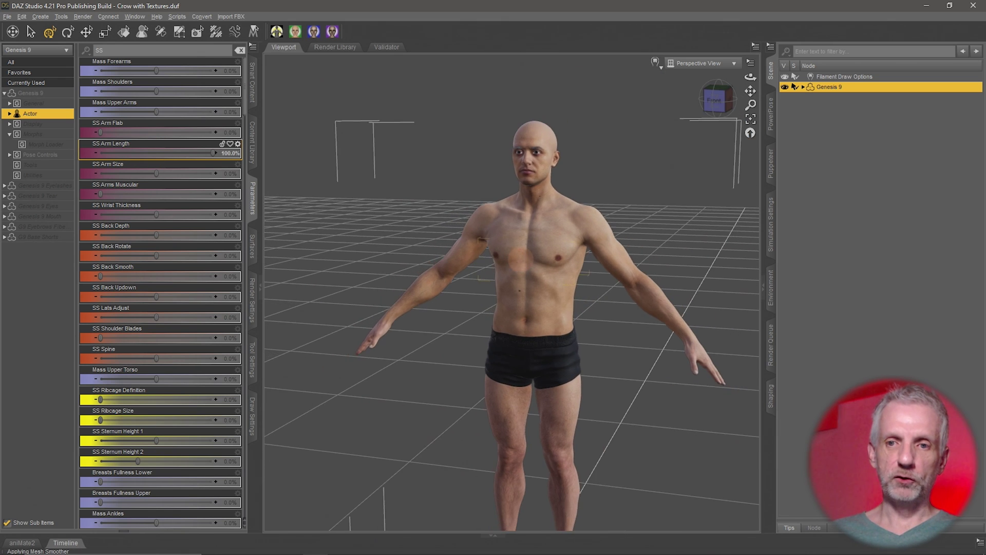
middle_drag(520, 260, 506, 238)
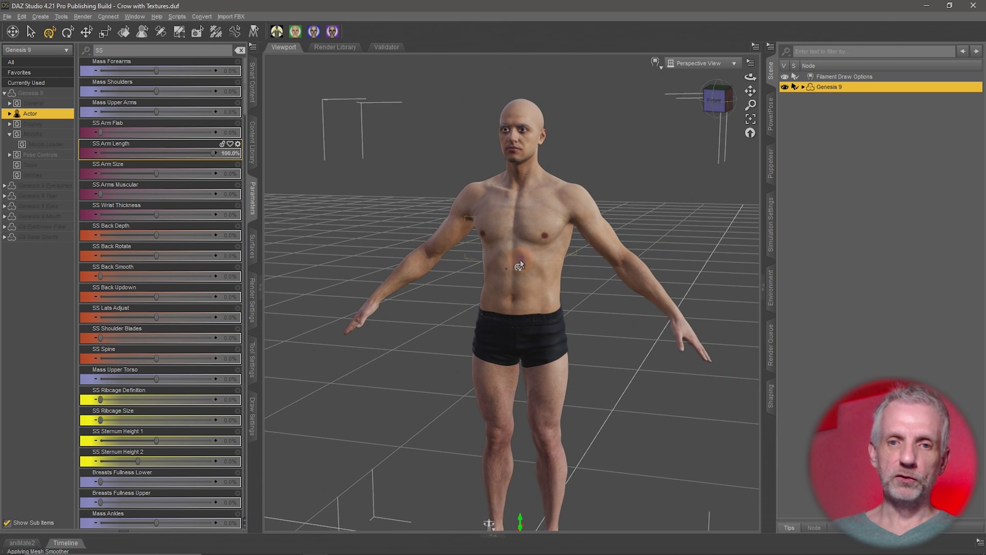
drag(153, 158, 184, 178)
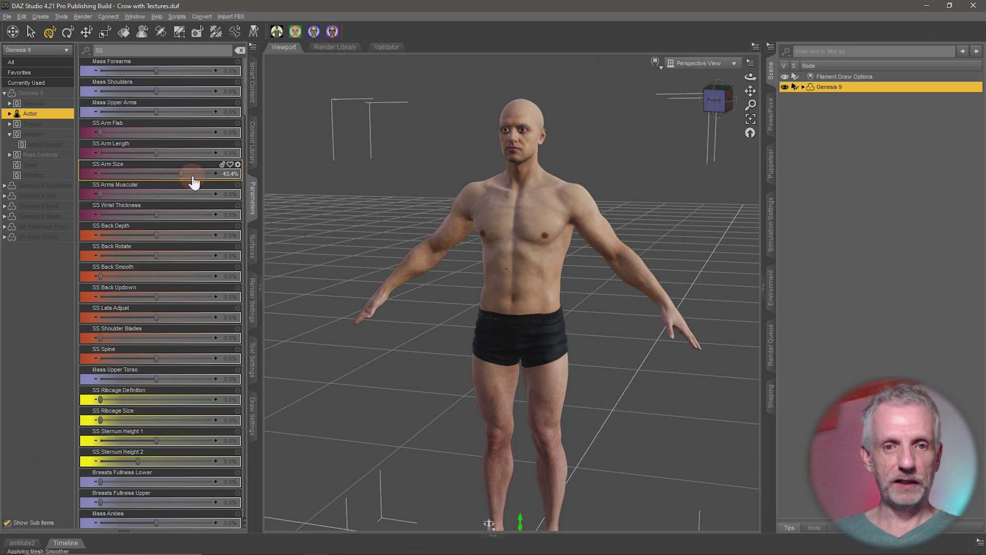
key(ctrl+z)
- Try SS Arms Muscular and SS Wrist Thickness at 100% each, and reset both to zero
mouse_move(102, 195)
mouse_down()
mouse_move(131, 202)
mouse_move(90, 199)
mouse_up()
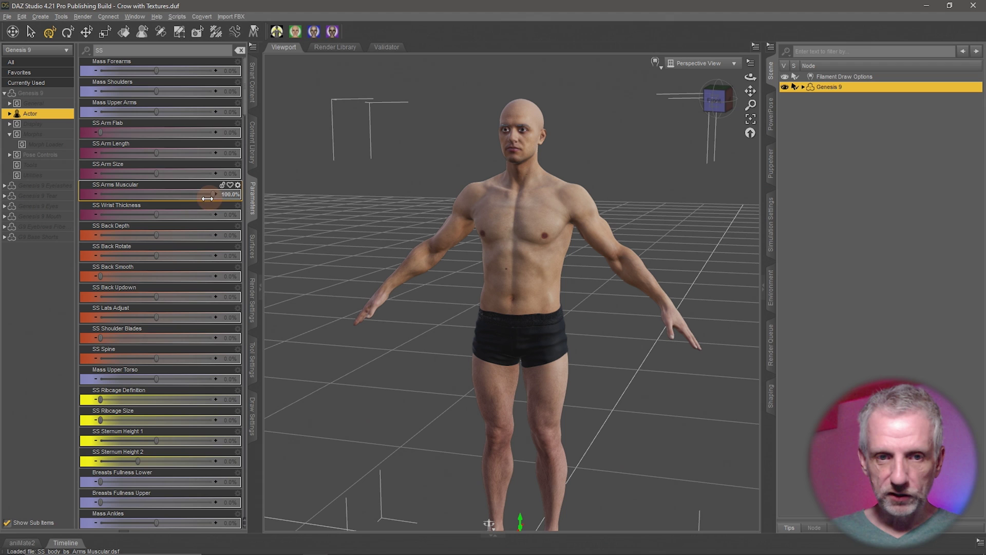
drag(150, 199, 224, 217)
key(ctrl+z)
scroll(425, 263, up, 2)
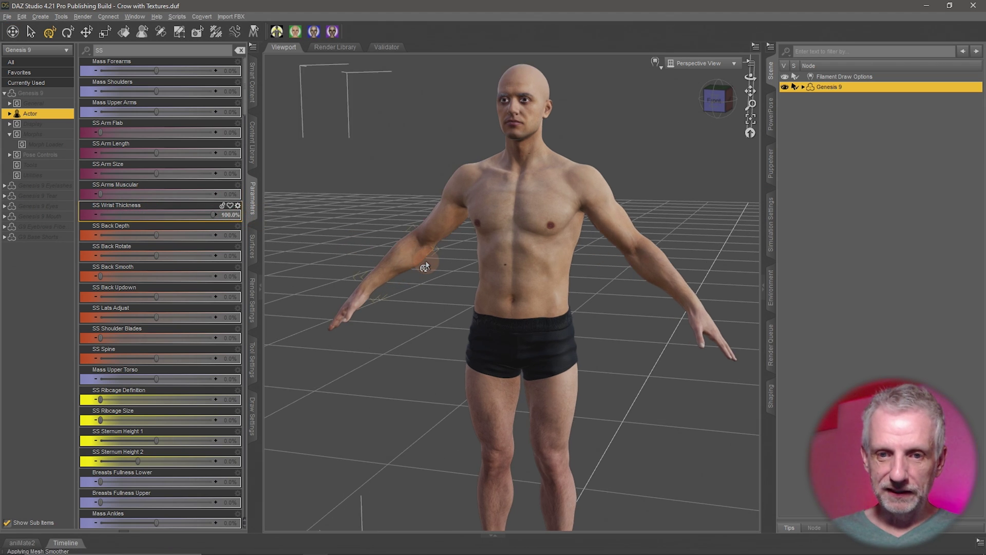
scroll(425, 263, up, 1)
middle_drag(425, 263, 514, 278)
mouse_move(213, 216)
mouse_down()
mouse_move(123, 221)
mouse_move(213, 218)
mouse_up()
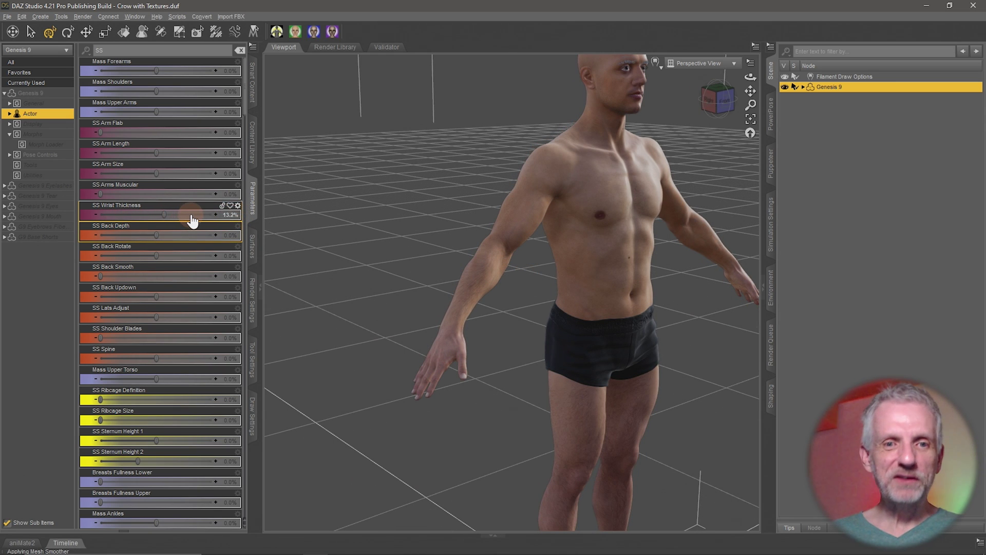
alt+click(191, 218)
- Try SS Back Depth at 100% and the SS Back Rotate slider on a side view of the figure, resetting both
alt+drag(399, 304, 405, 297)
scroll(406, 292, down, 3)
ctrl+alt+right_drag(406, 291, 404, 291)
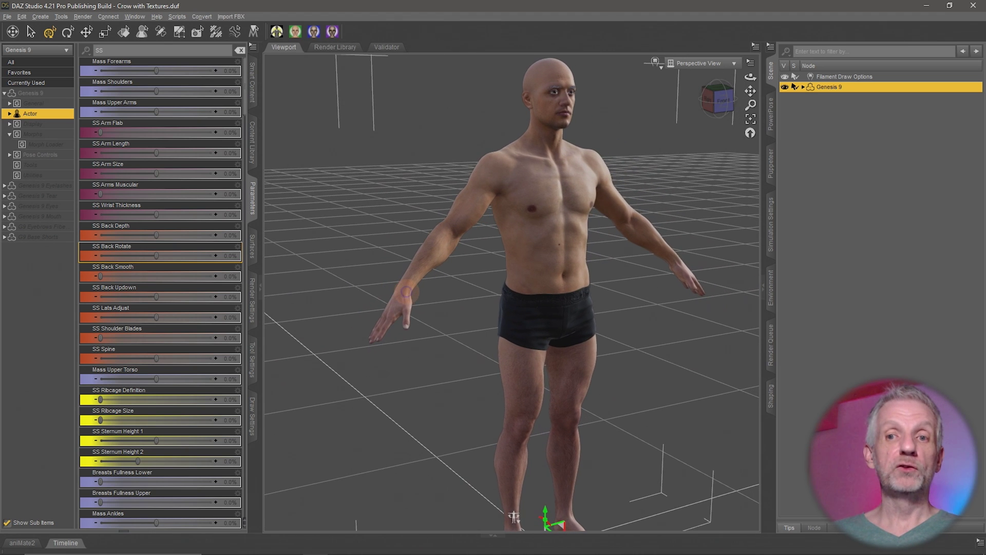
scroll(415, 288, up, 3)
alt+drag(414, 291, 326, 275)
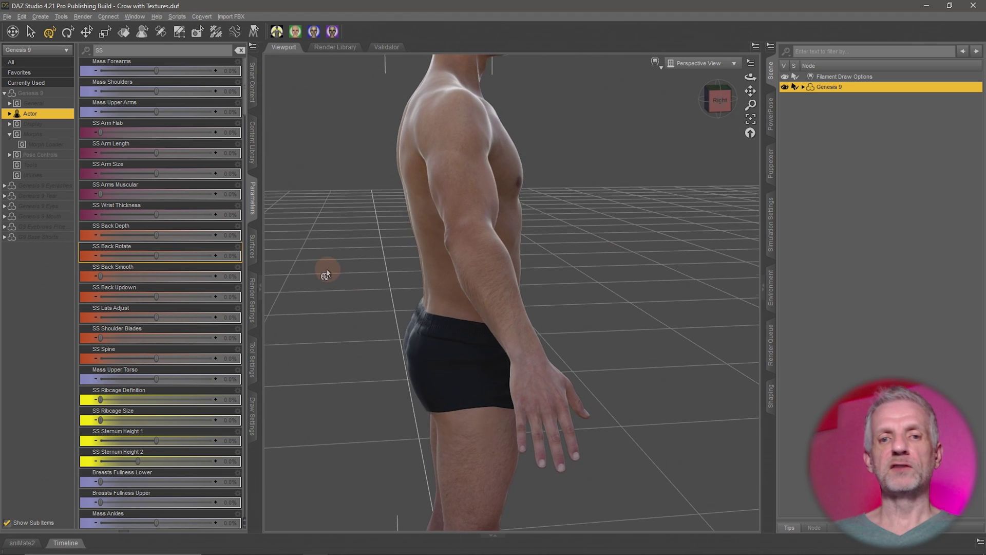
drag(161, 235, 284, 247)
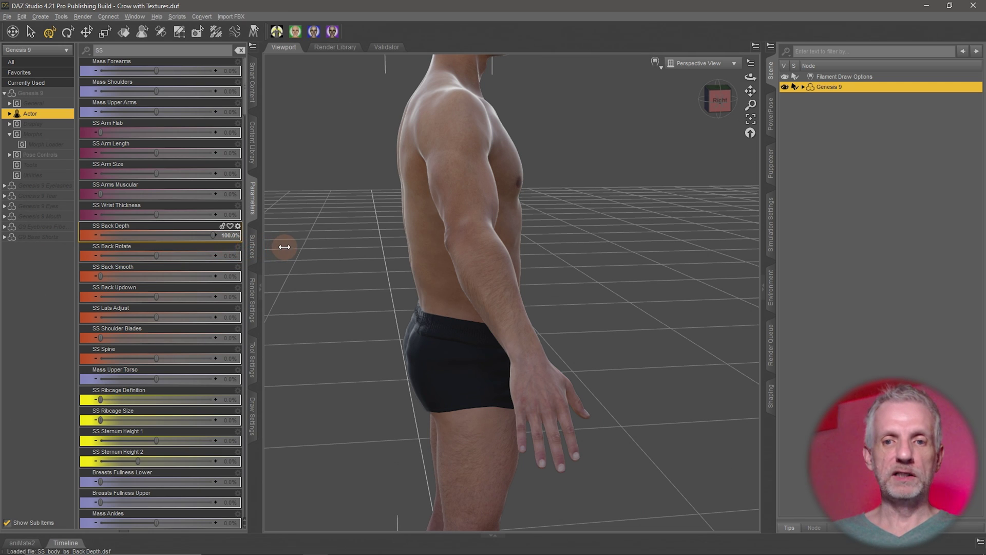
mouse_move(177, 242)
mouse_down()
mouse_move(165, 242)
mouse_move(232, 259)
mouse_move(146, 259)
mouse_move(202, 260)
mouse_move(185, 258)
mouse_up()
alt+click(186, 258)
- Try different strengths of SS Back Smooth, up to 100%, on the figure's back
drag(133, 279, 138, 279)
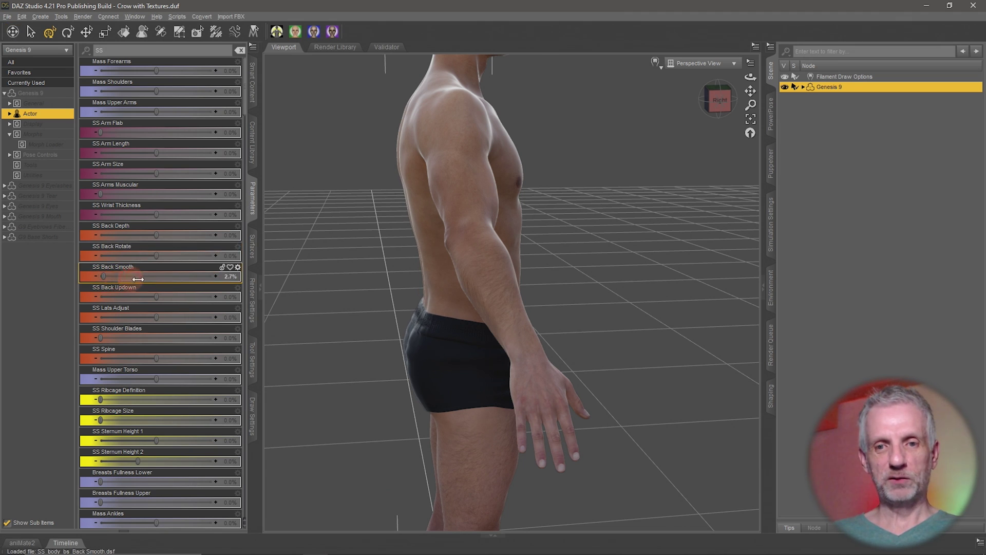
ctrl+alt+drag(374, 317, 398, 312)
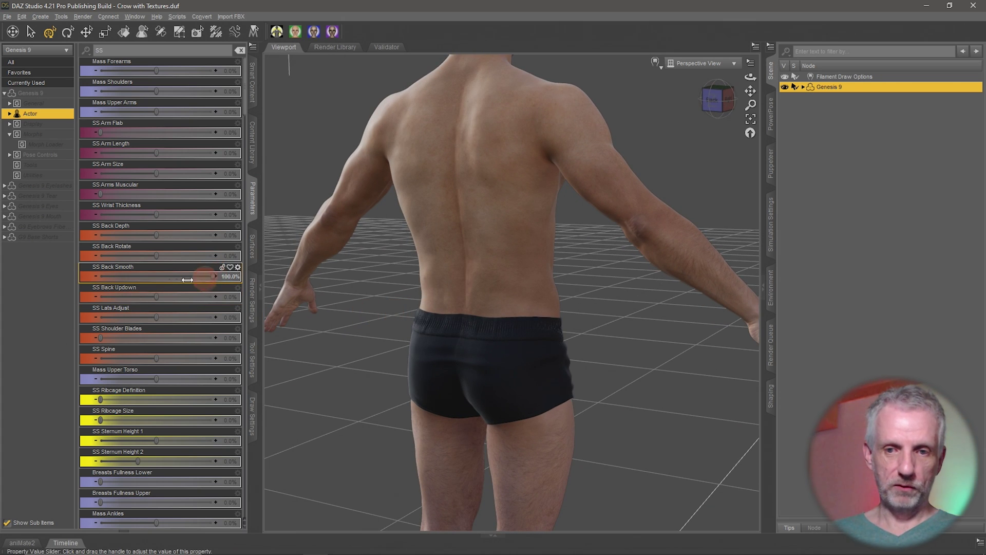
drag(187, 280, 117, 281)
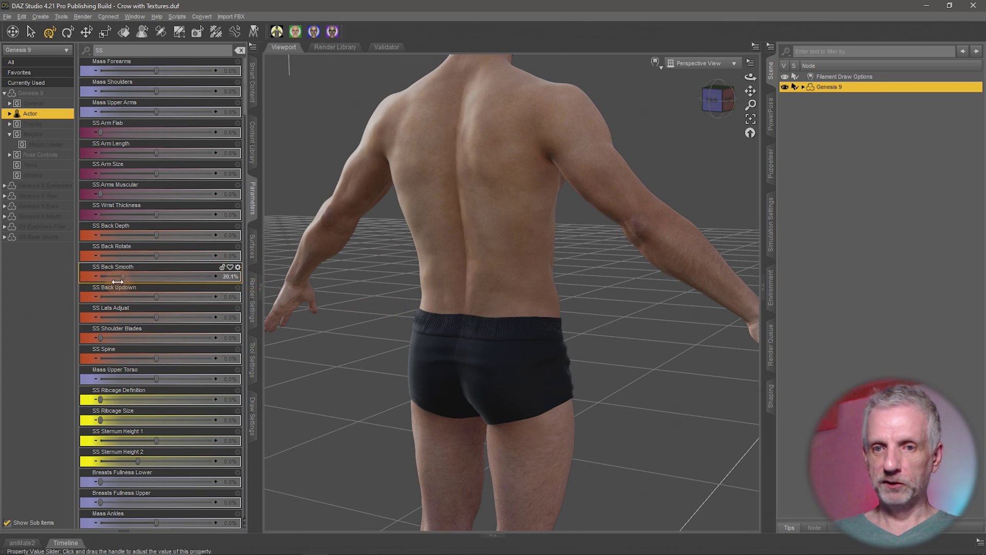
drag(186, 283, 239, 280)
- Undo the last back shape changes and set SS Spine to 100%
drag(144, 282, 257, 365)
key(ctrl+z)
key(ctrl+z)
drag(156, 368, 248, 370)
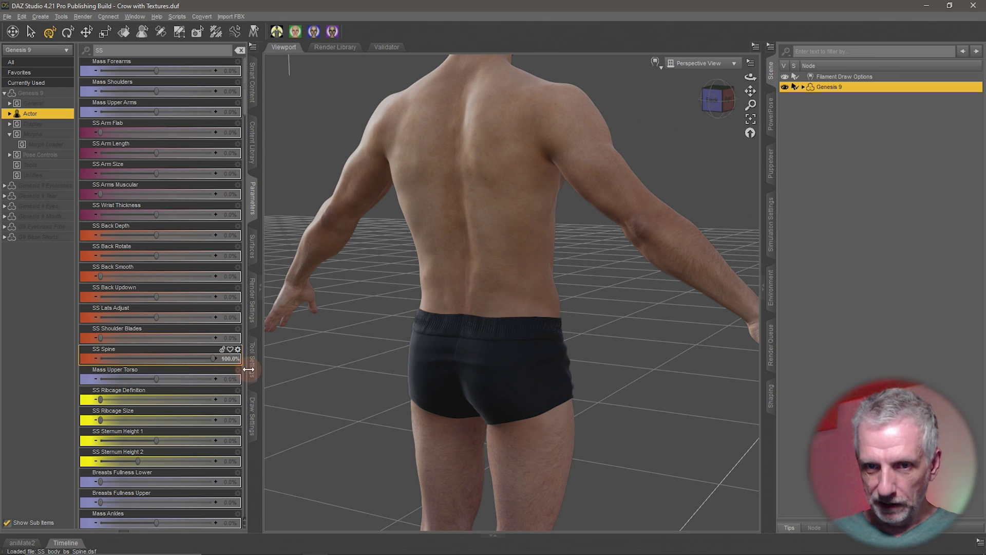
- Reset SS Spine, and try SS Ribcage Size at 77.6% and SS Ribcage Definition at 38.4%, resetting both
mouse_move(165, 369)
mouse_down()
mouse_move(134, 365)
mouse_move(221, 369)
mouse_move(164, 366)
mouse_up()
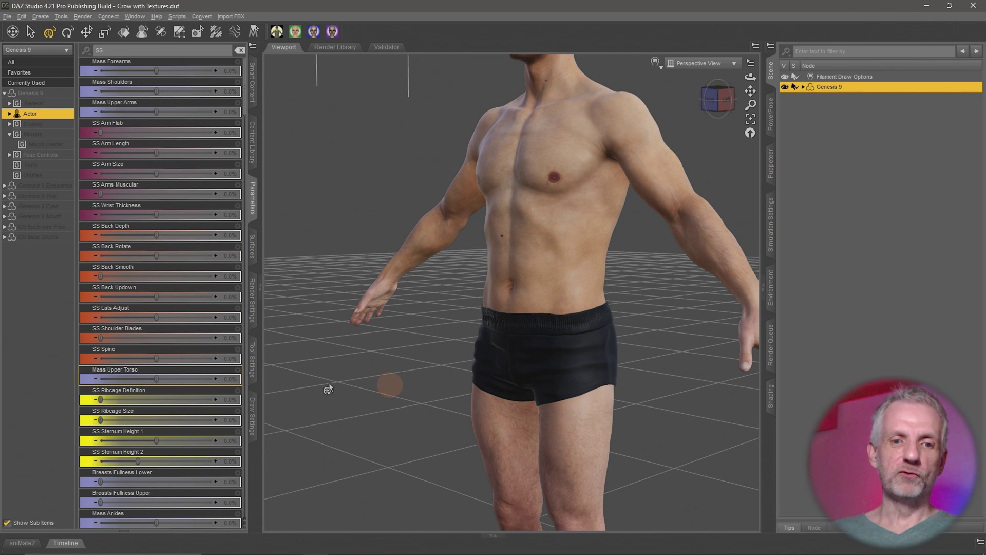
scroll(136, 346, down, 4)
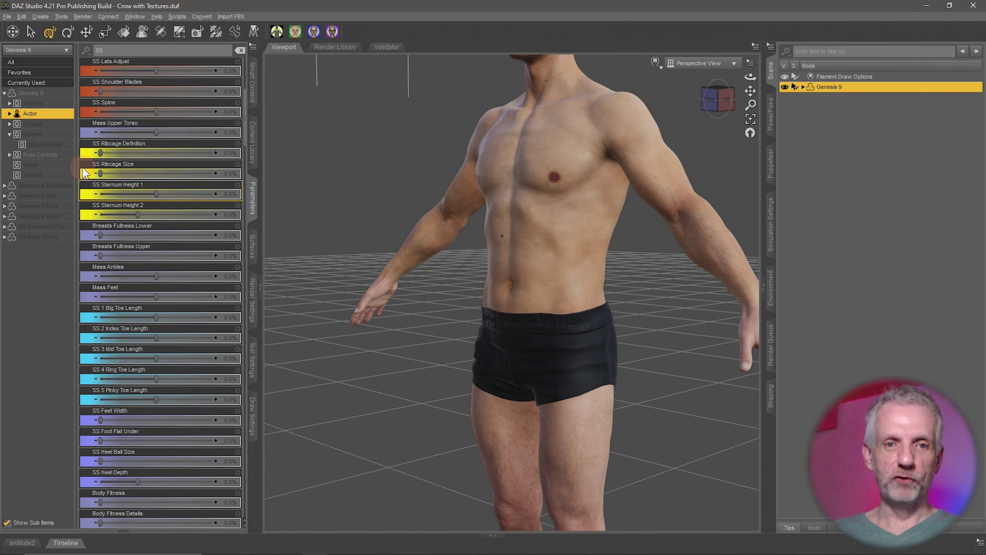
drag(104, 158, 203, 176)
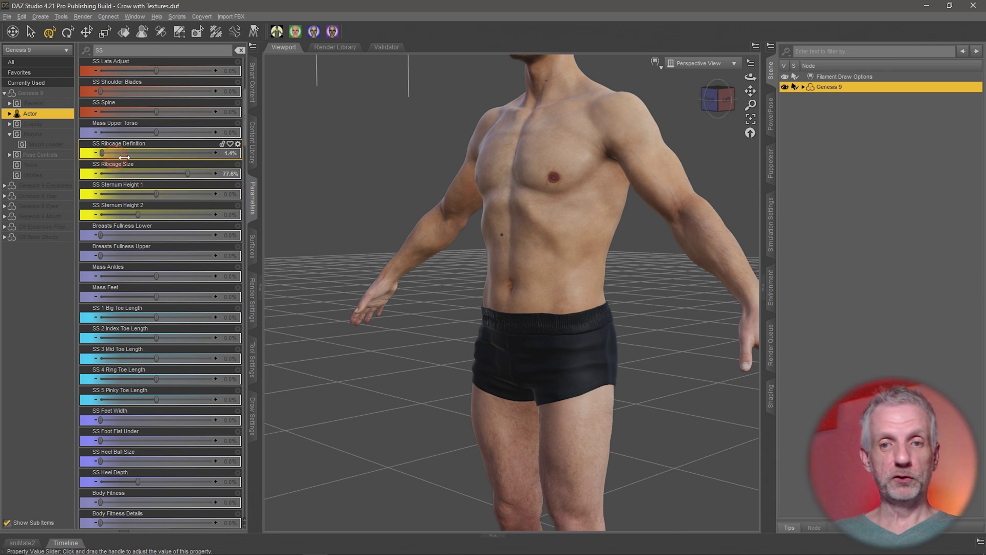
mouse_move(124, 158)
mouse_down()
mouse_move(214, 157)
mouse_move(141, 157)
mouse_up()
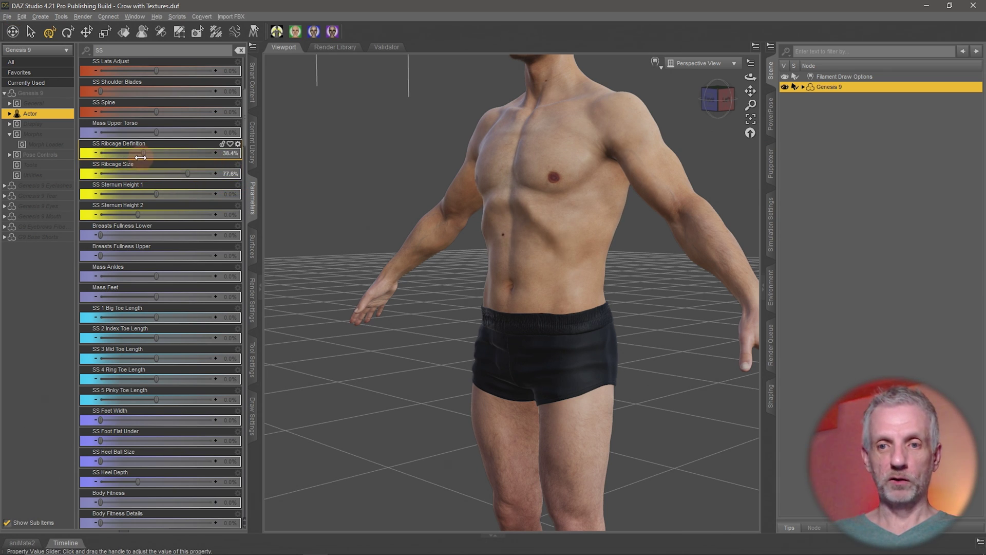
alt+click(170, 175)
alt+click(176, 155)
- Try the SS Sternum Height 1 and SS Sternum Height 2 sliders on the figure's chest and reset them
drag(159, 194, 188, 193)
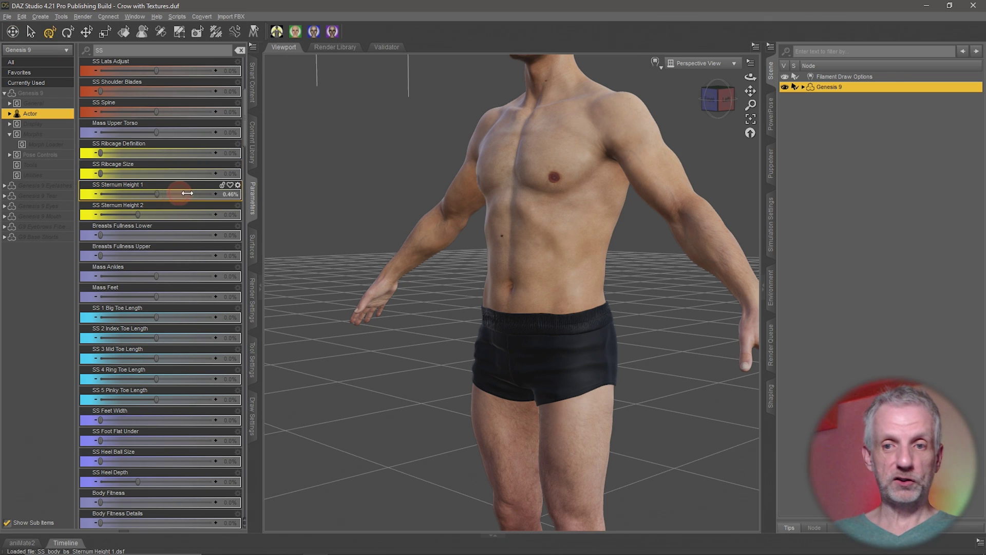
drag(120, 201, 227, 218)
alt+click(174, 197)
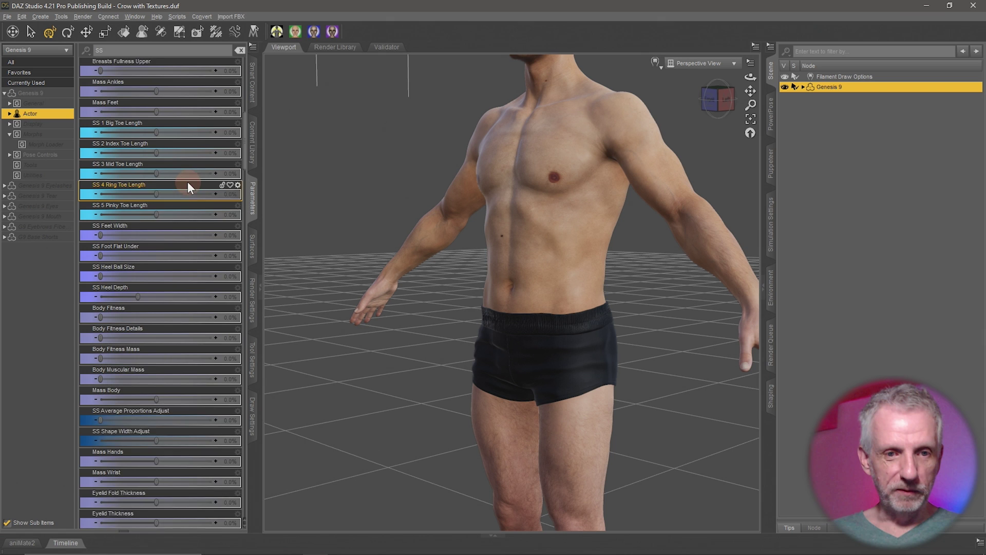
- Try the SS Feet Width slider while viewing the figure's feet from the front, and return it to zero
scroll(187, 180, down, 5)
mouse_move(360, 311)
middle_down()
mouse_move(368, 273)
mouse_move(360, 311)
middle_up()
drag(101, 174, 129, 186)
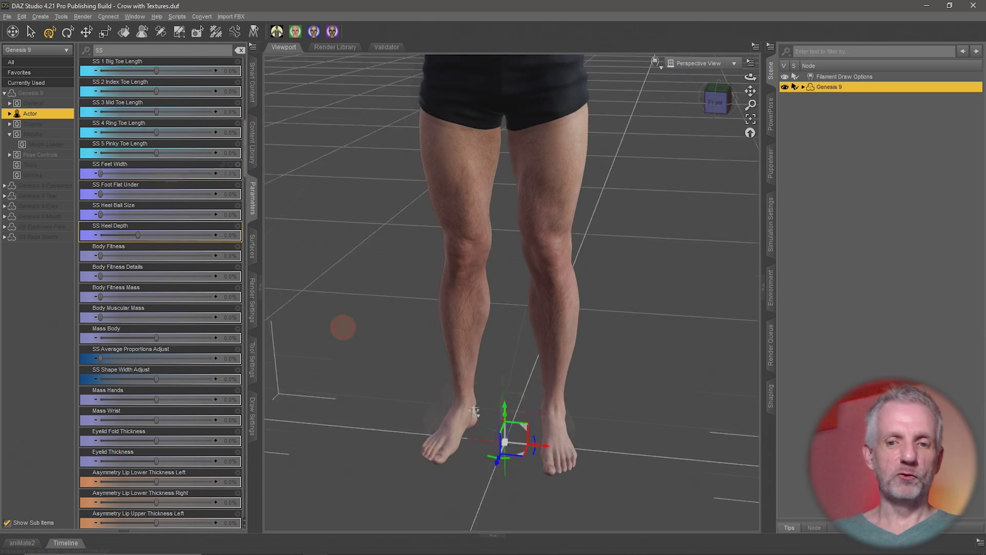
- View the soles from below, try SS Foot Flat Under at up to 100%, and reset it
alt+drag(343, 327, 344, 342)
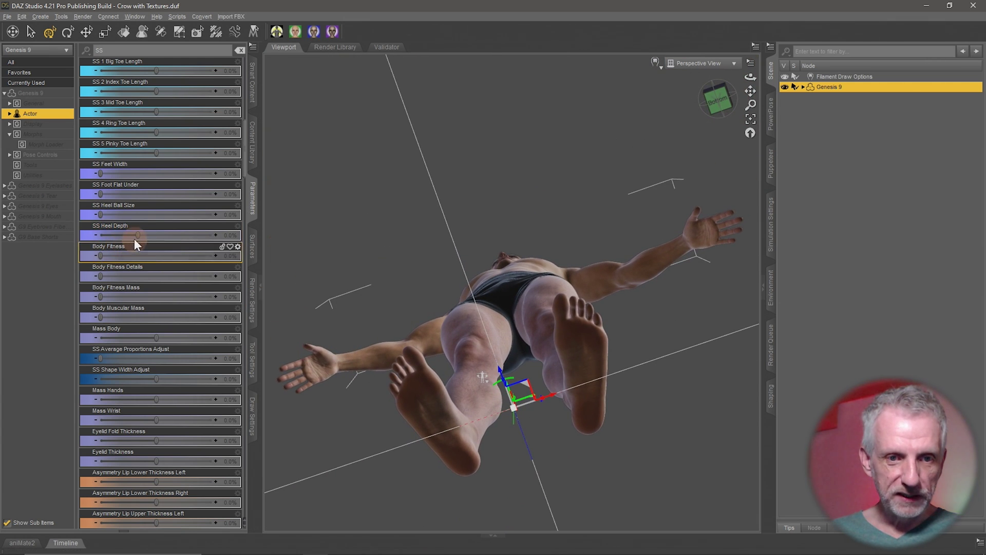
drag(100, 194, 253, 224)
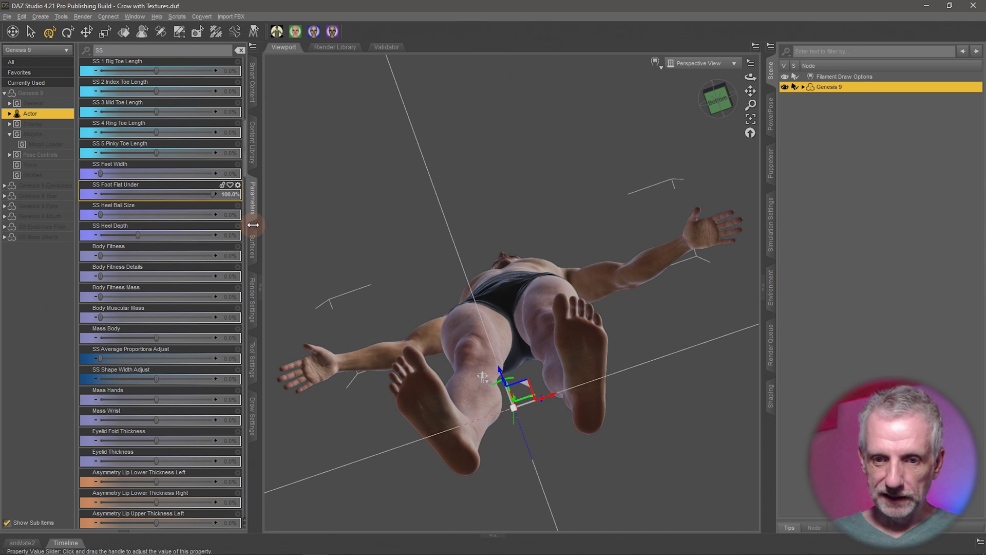
drag(137, 220, 216, 217)
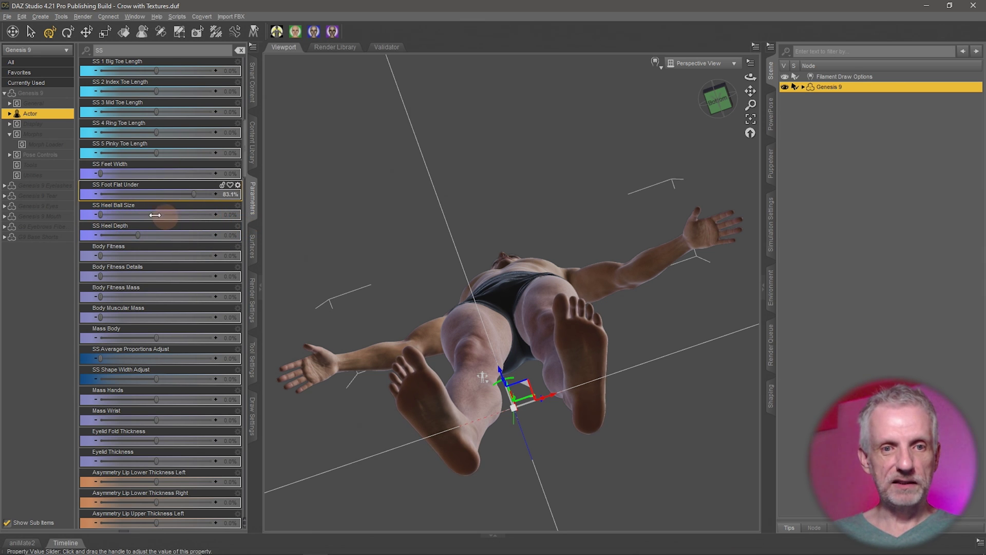
alt+click(164, 196)
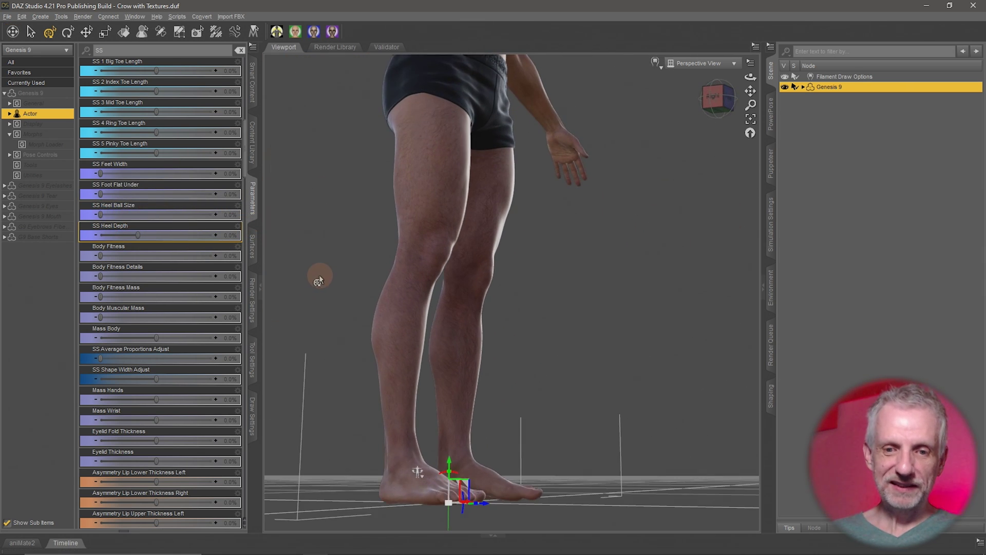
- Try different strengths of SS Heel Ball Size on a side view of the feet and return it to zero
mouse_move(318, 283)
alt+mouse_down()
mouse_move(303, 277)
mouse_move(319, 282)
alt+mouse_up()
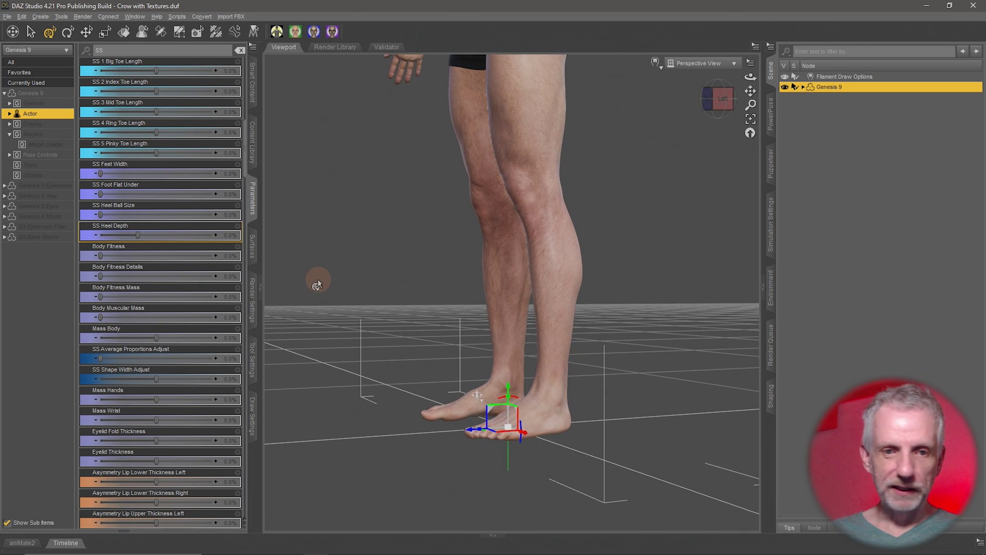
drag(99, 214, 239, 227)
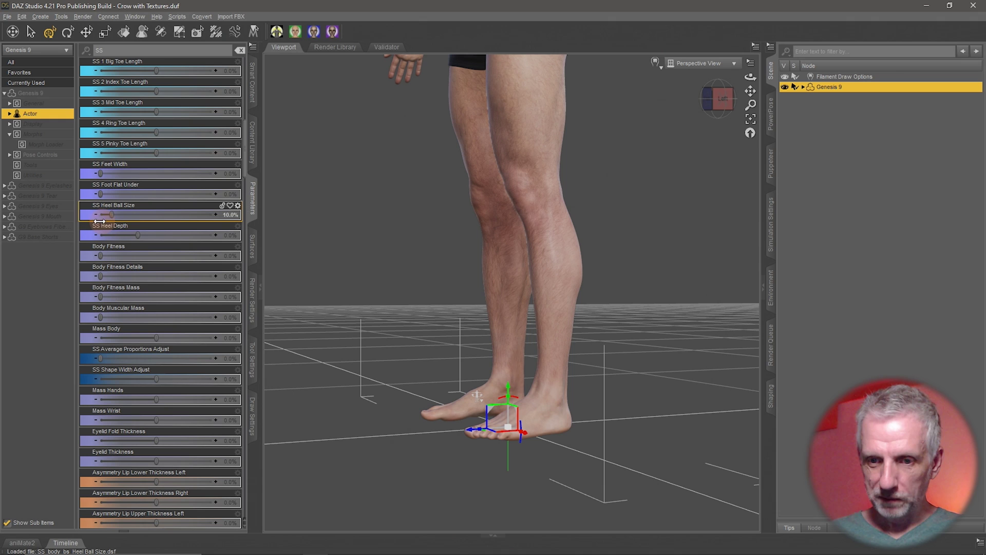
drag(148, 226, 134, 226)
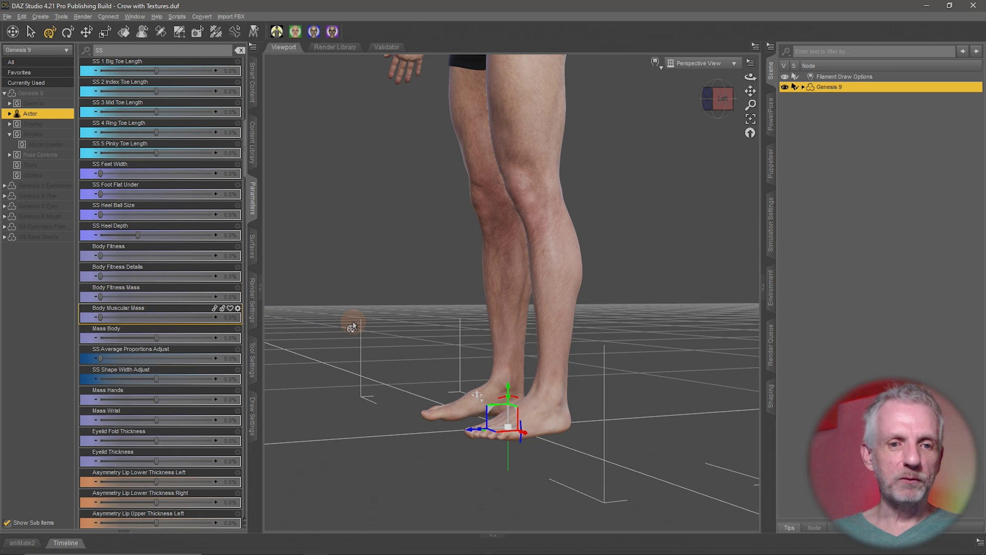
- Try SS Average Proportions Adjust and set SS Shape Width Adjust to -21.5% on the full figure, resetting both
scroll(353, 322, up, 1)
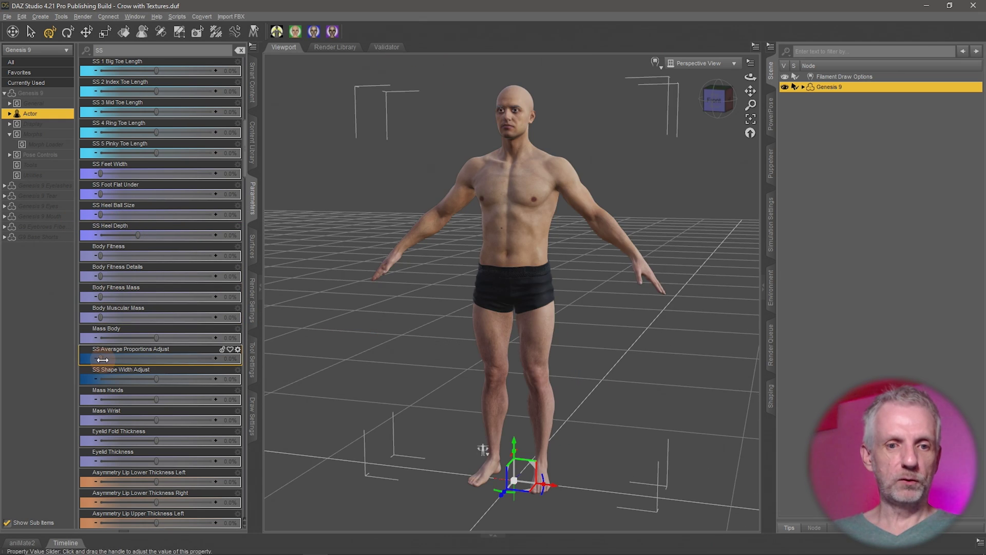
drag(101, 361, 56, 364)
drag(158, 382, 126, 386)
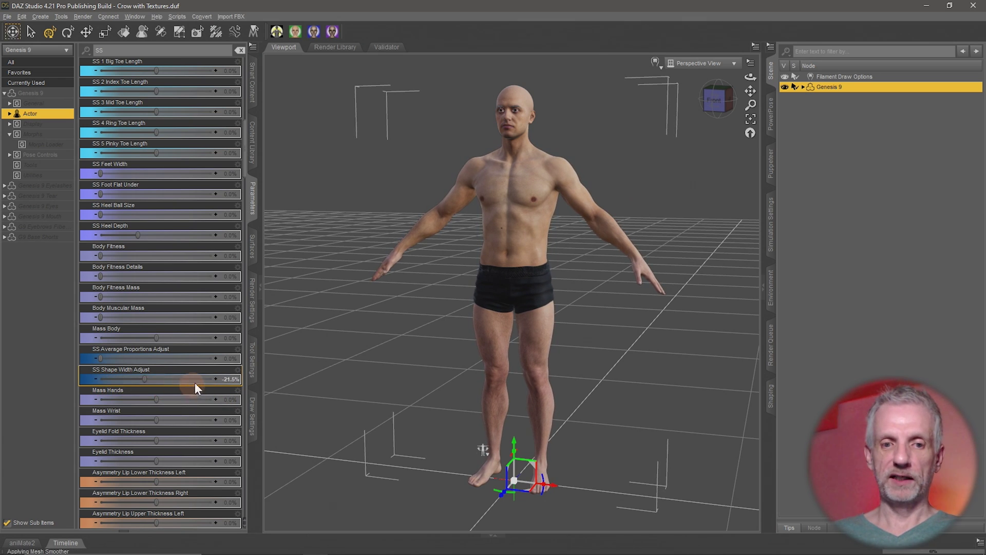
alt+click(186, 381)
- Try different strengths of SS Neck Depth on a side view of the head and neck, and reset it
scroll(185, 359, down, 4)
scroll(185, 359, down, 8)
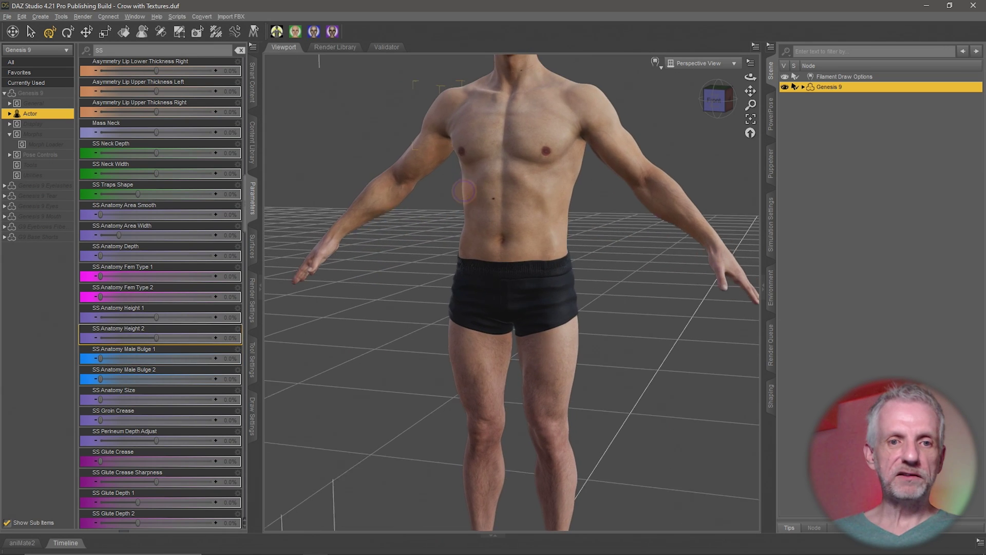
mouse_move(464, 191)
middle_down()
mouse_move(464, 171)
mouse_move(466, 208)
middle_up()
scroll(464, 173, up, 2)
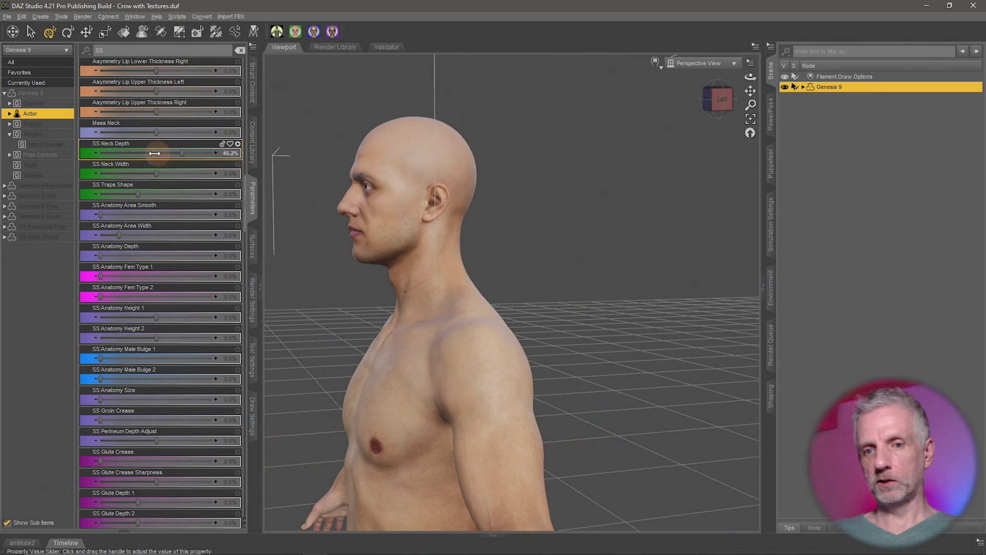
drag(154, 154, 220, 178)
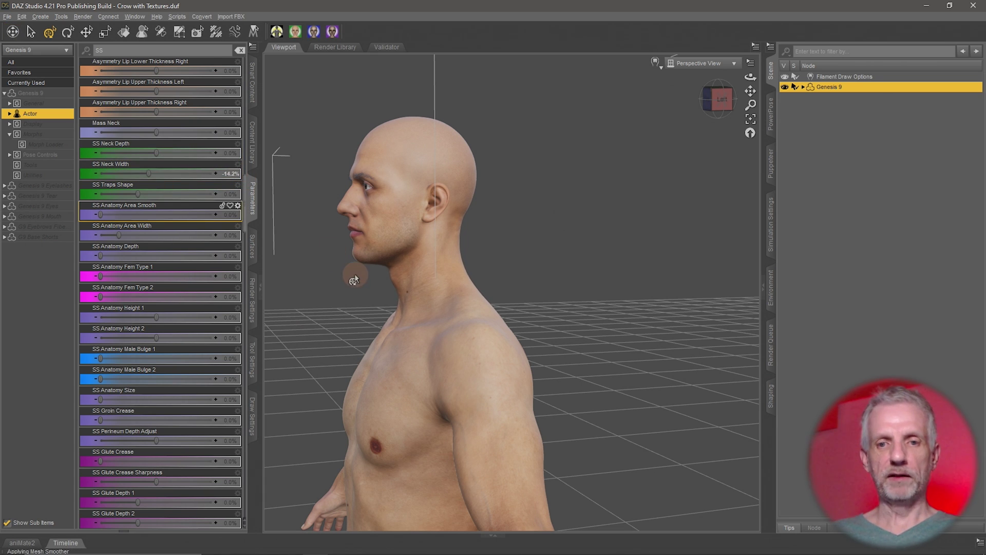
- Try narrower and wider SS Neck Width values and the SS Traps Shape slider from the front, resetting both
ctrl+alt+drag(353, 276, 350, 279)
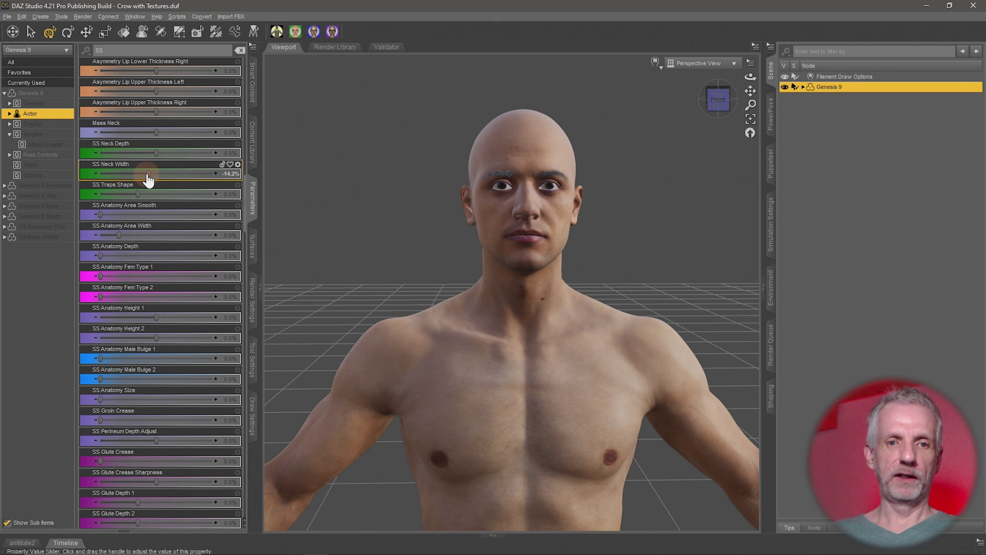
drag(150, 174, 226, 177)
drag(137, 175, 197, 180)
alt+click(197, 177)
mouse_move(143, 203)
mouse_down()
mouse_move(215, 198)
mouse_move(130, 199)
mouse_up()
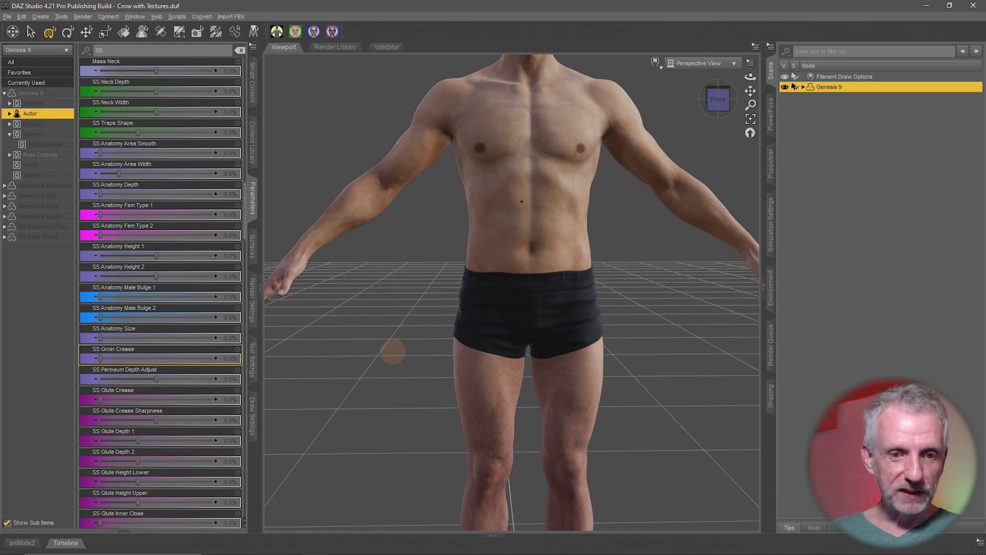
- Try the SS Glute Crease, SS Glute Crease Sharpness and SS Glute Depth 1 sliders on a rear view and reset them
drag(392, 348, 363, 374)
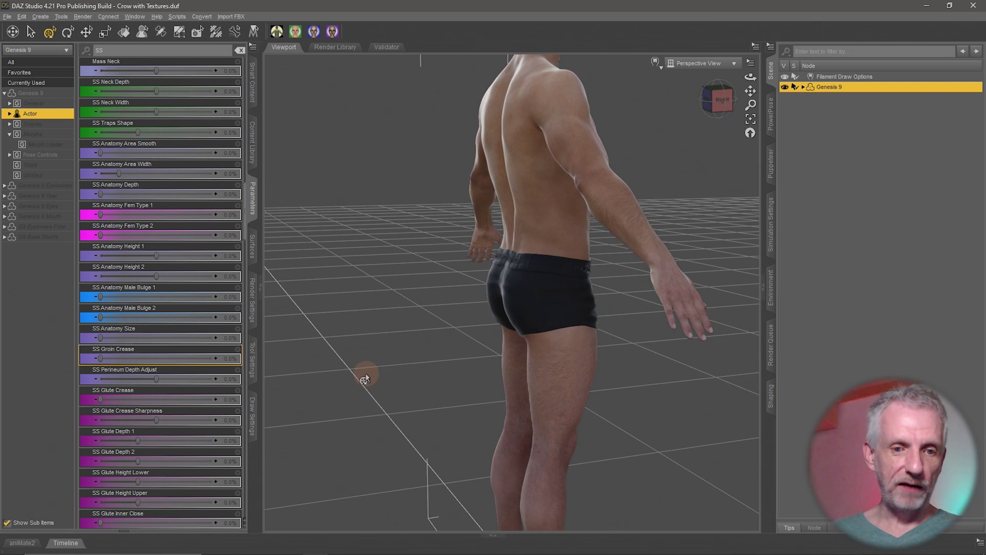
drag(99, 399, 202, 412)
drag(157, 420, 231, 419)
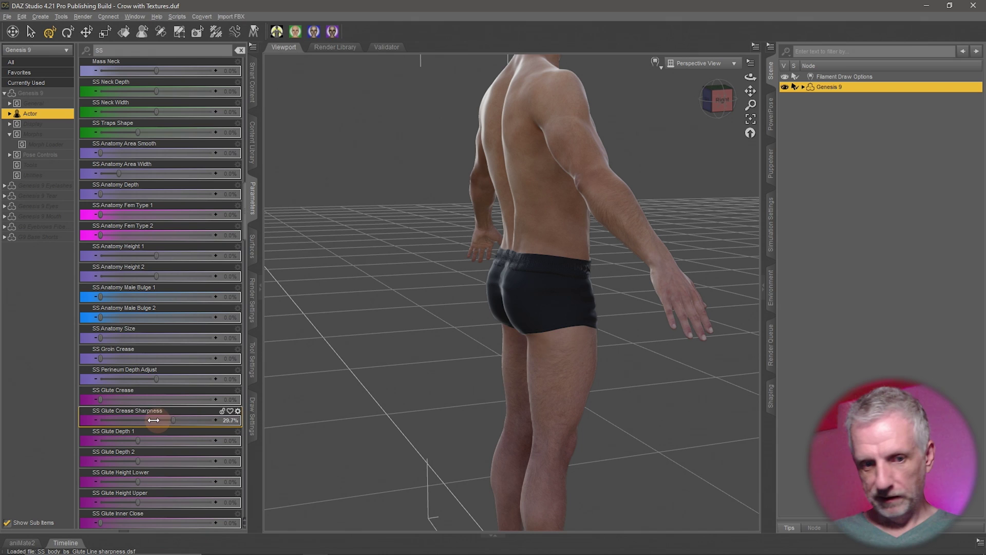
drag(153, 420, 147, 443)
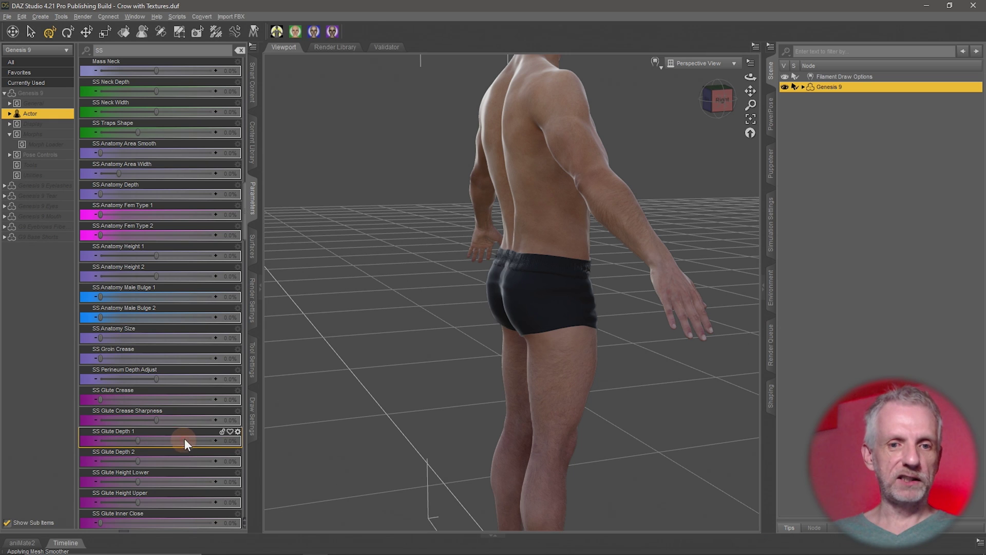
- Look through the glute, hip and pelvic morphs, and filter the parameters with "SS *belly"
scroll(184, 439, down, 10)
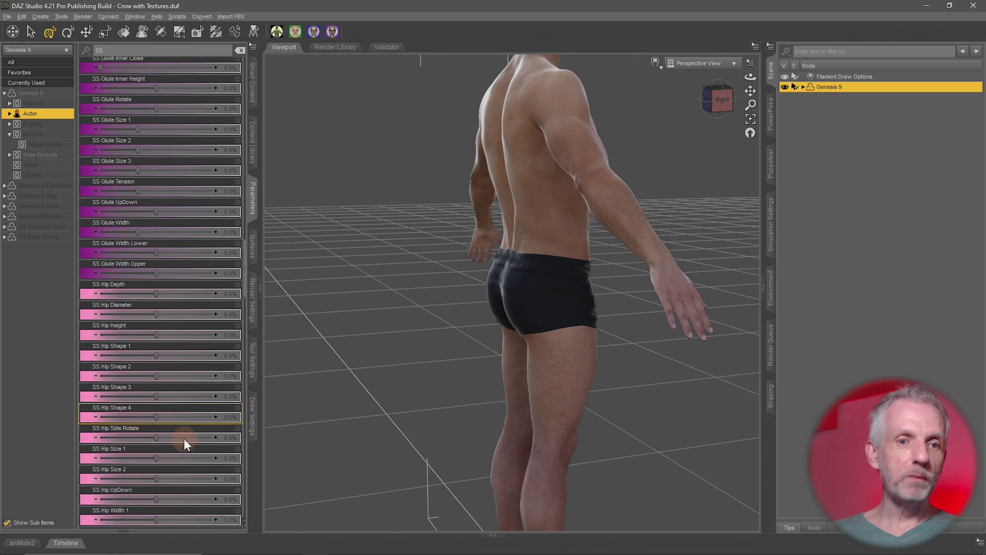
scroll(184, 439, down, 4)
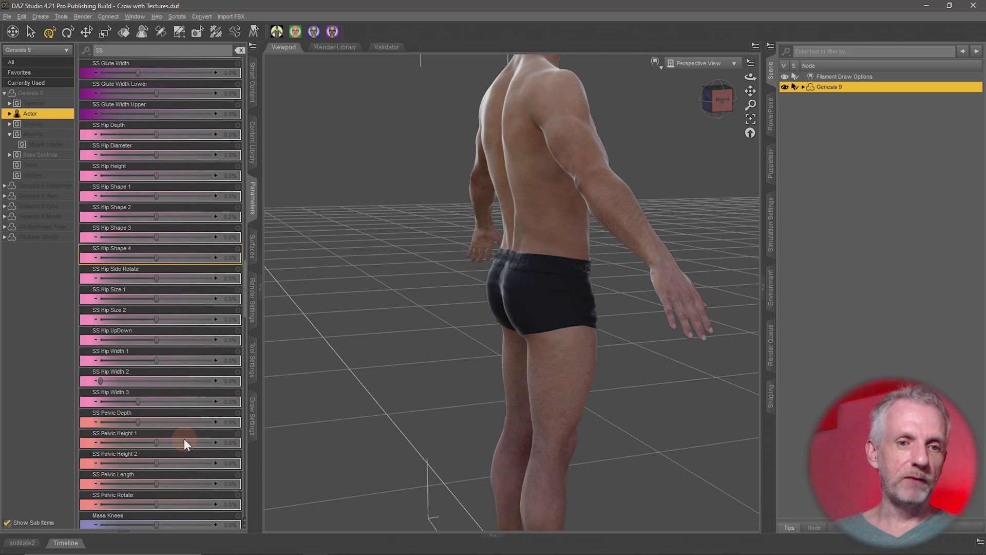
click(199, 52)
text(*)
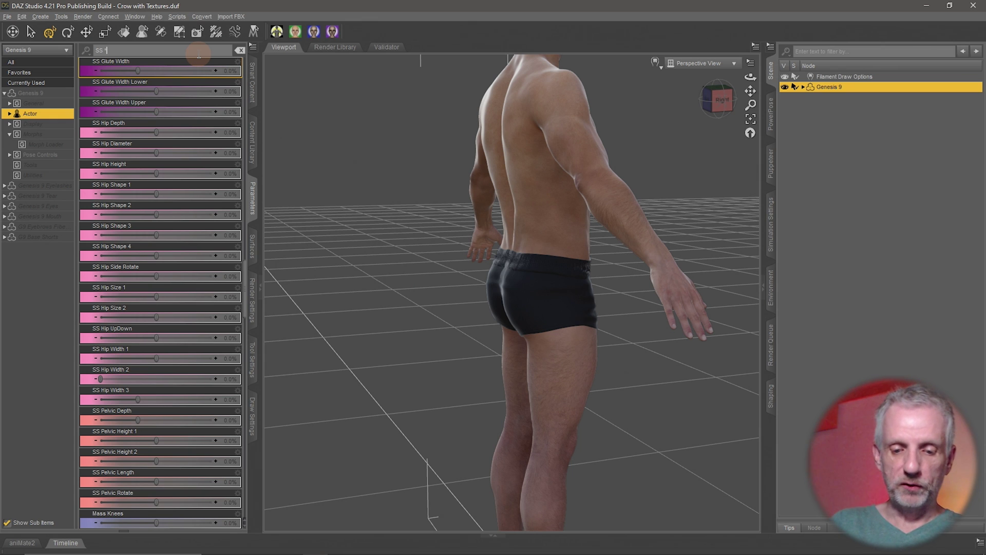
text(belly)
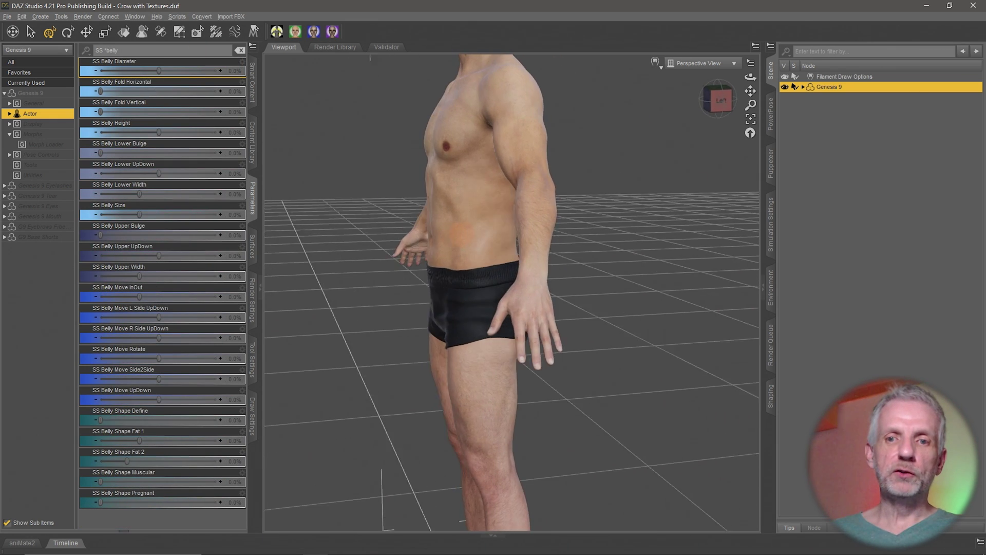
- Try the SS Belly Diameter slider and its neighbouring belly sliders on an angled front view, returning them to zero
ctrl+alt+drag(411, 241, 446, 239)
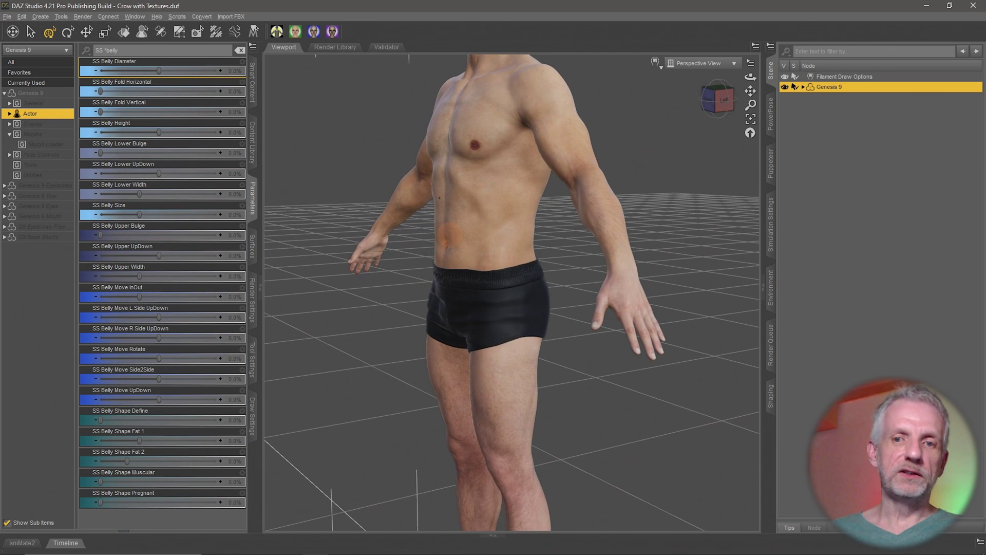
click(157, 72)
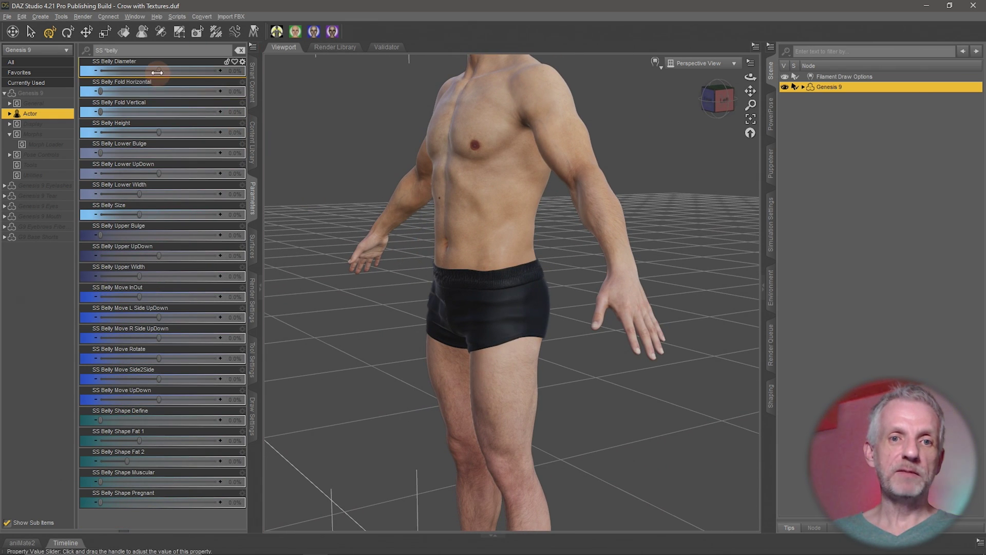
mouse_move(158, 72)
mouse_down()
mouse_move(252, 80)
mouse_move(123, 80)
mouse_move(234, 82)
mouse_move(172, 80)
mouse_up()
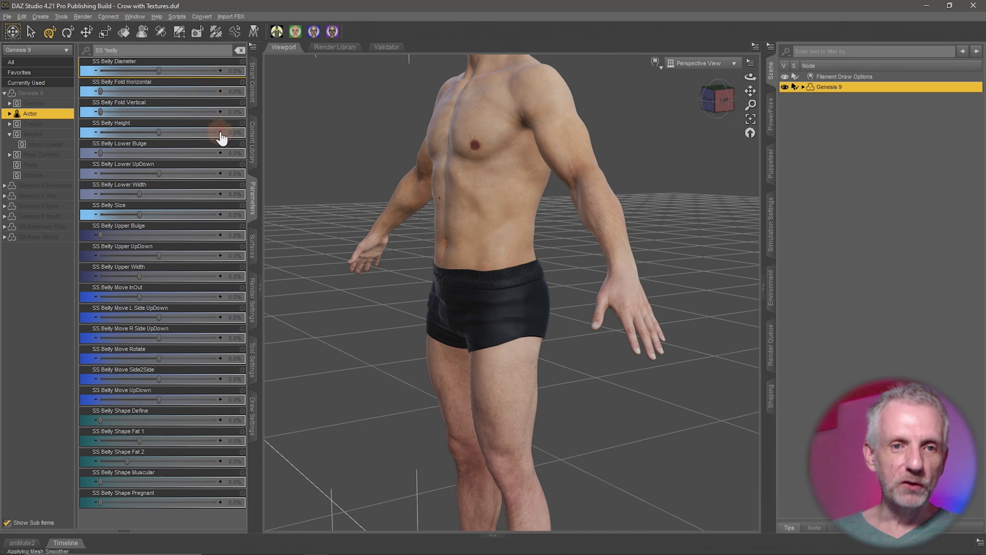
click(180, 150)
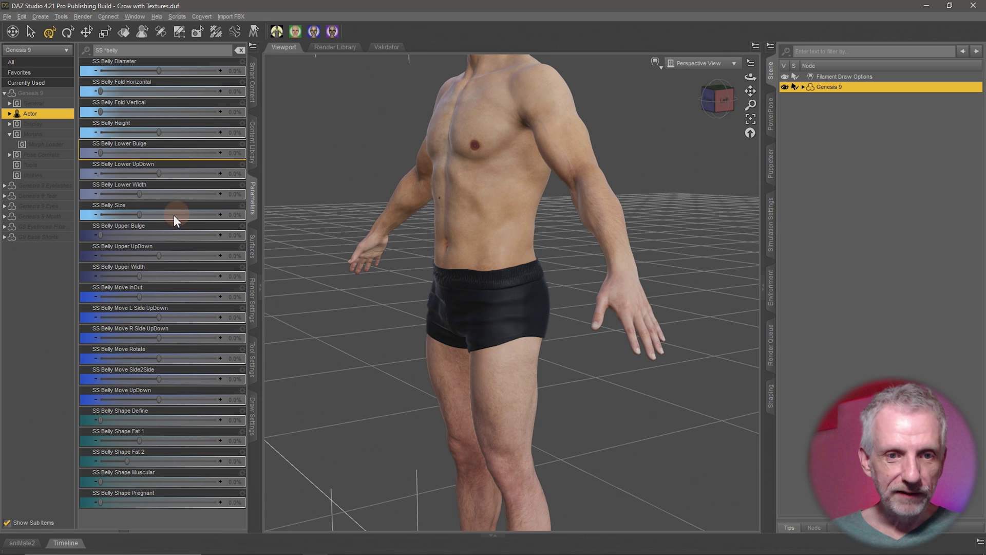
- Try SS Belly Size at up to 100%, SS Belly Upper Bulge at 61.8% and the SS Belly Shape Fat 2 slider
drag(139, 216, 239, 220)
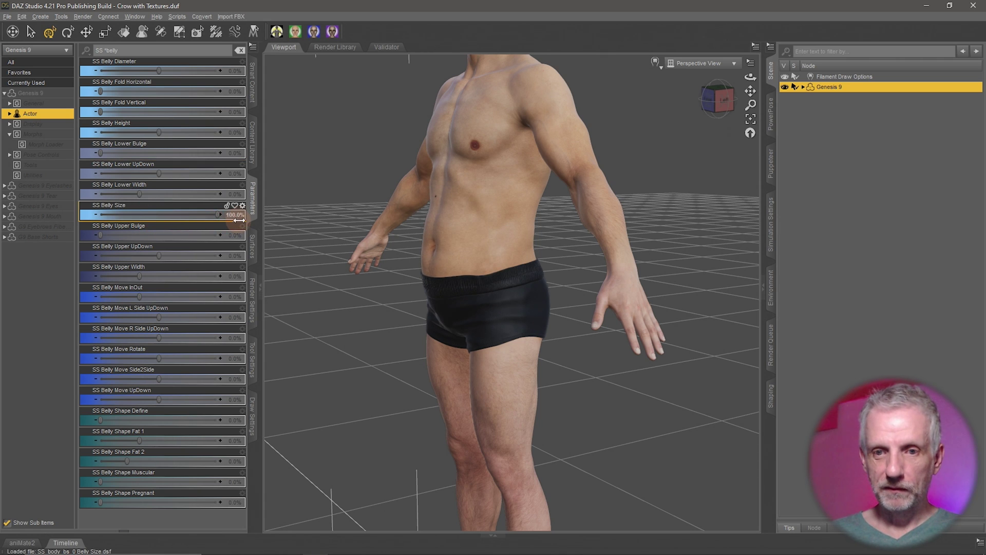
mouse_move(160, 219)
mouse_down()
mouse_move(132, 219)
mouse_move(199, 219)
mouse_move(126, 219)
mouse_move(168, 219)
mouse_move(190, 236)
mouse_move(170, 233)
mouse_up()
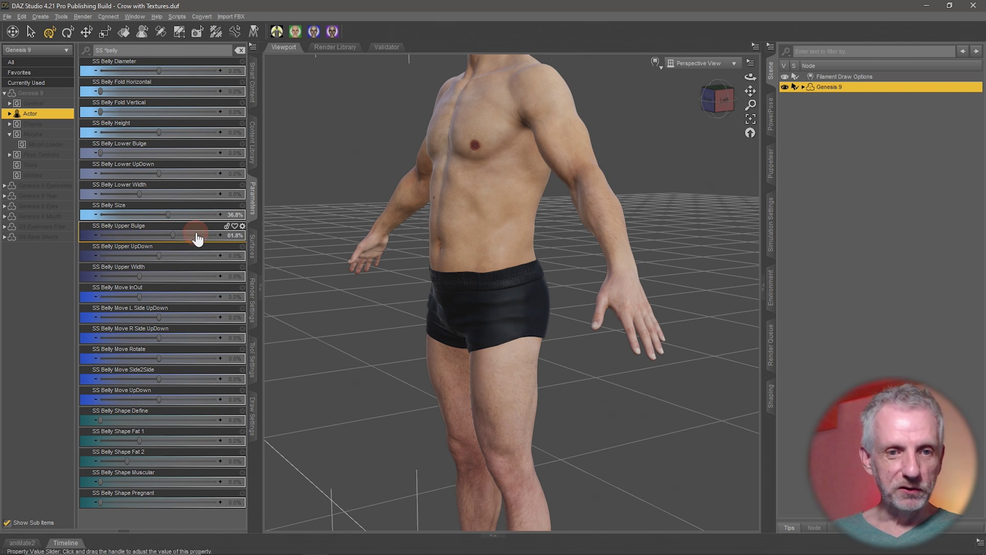
alt+click(196, 233)
drag(127, 460, 208, 440)
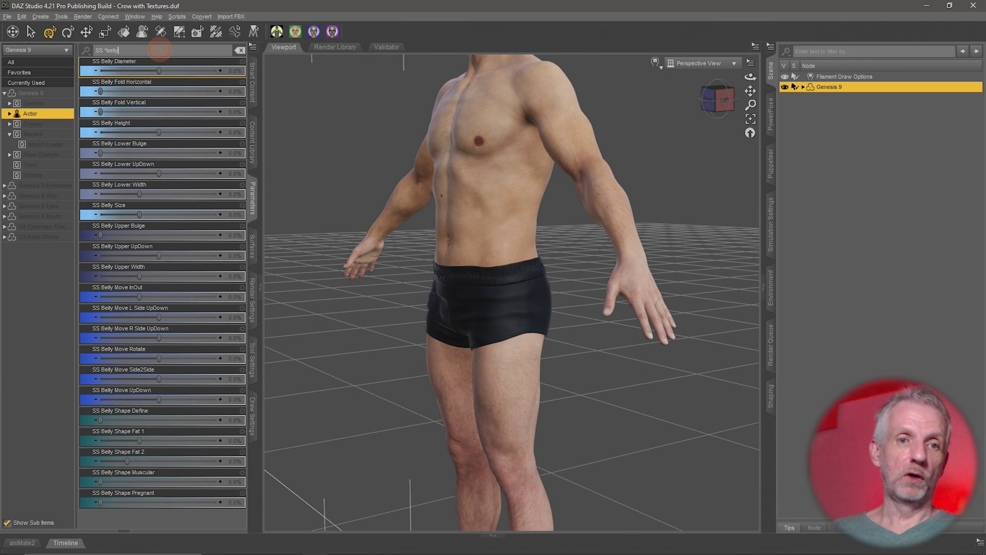
- Filter the parameters with "SS *pre" and try SS Belly Shape Pregnant at 100%, viewing the figure from the side
text(*)
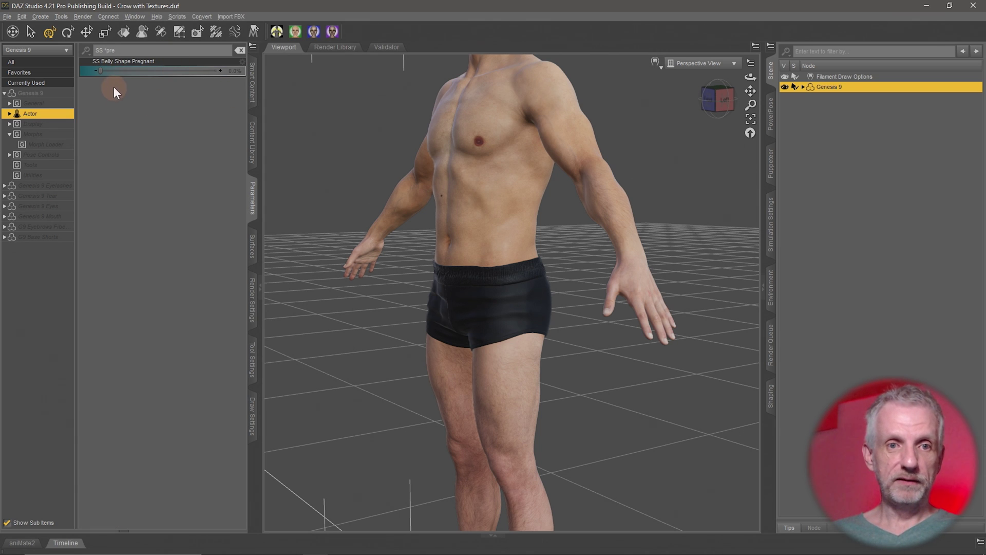
drag(126, 79, 252, 85)
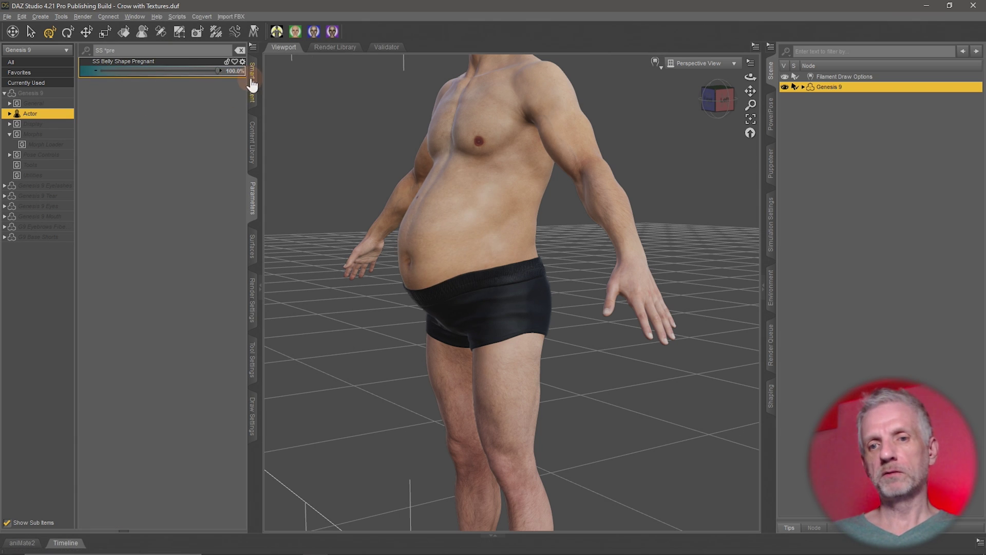
alt+drag(440, 220, 408, 205)
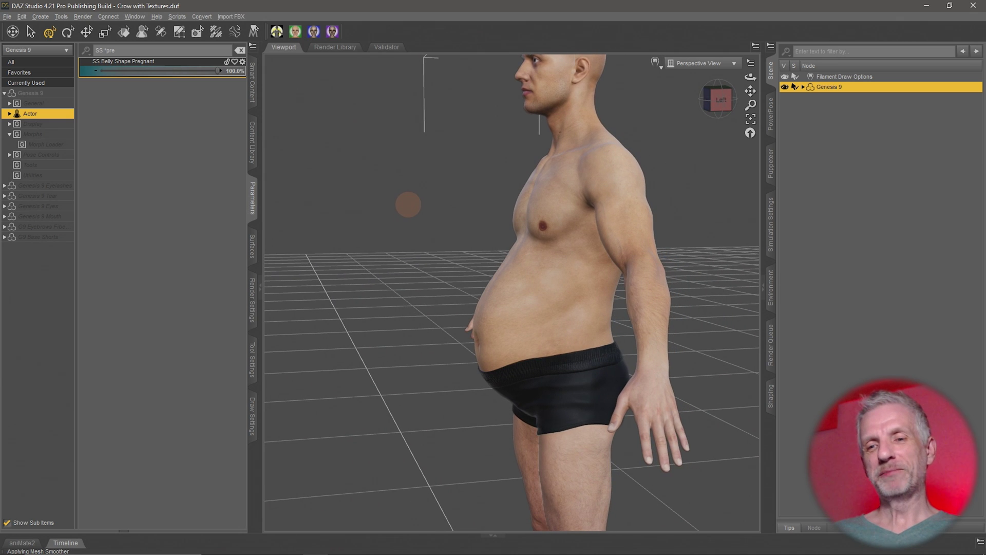
drag(216, 71, 268, 89)
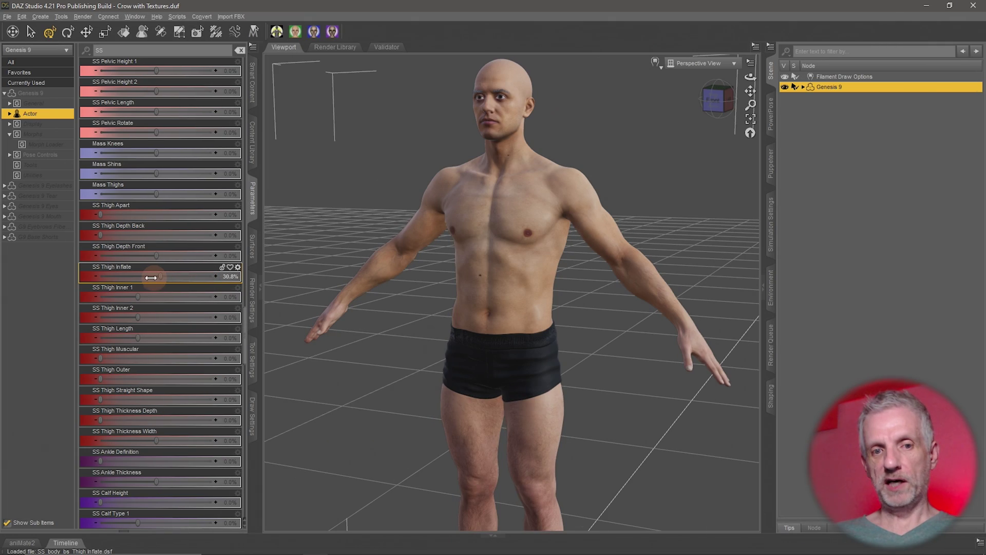
- Try the SS Thigh Inflate, Thigh Inner 1, Thigh Inner 2 and Thigh Outer sliders with the parameters filtered by "SS"
drag(148, 276, 176, 276)
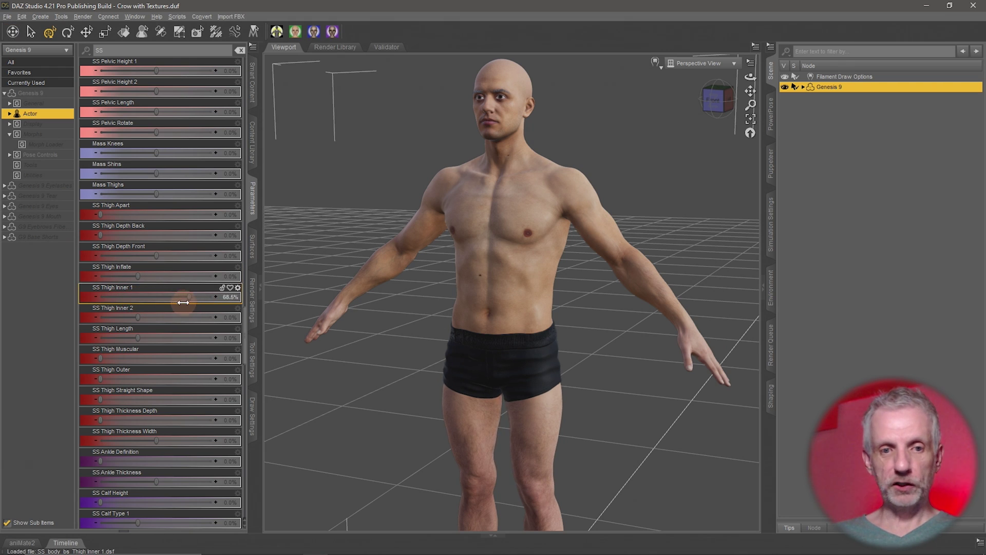
drag(137, 318, 164, 315)
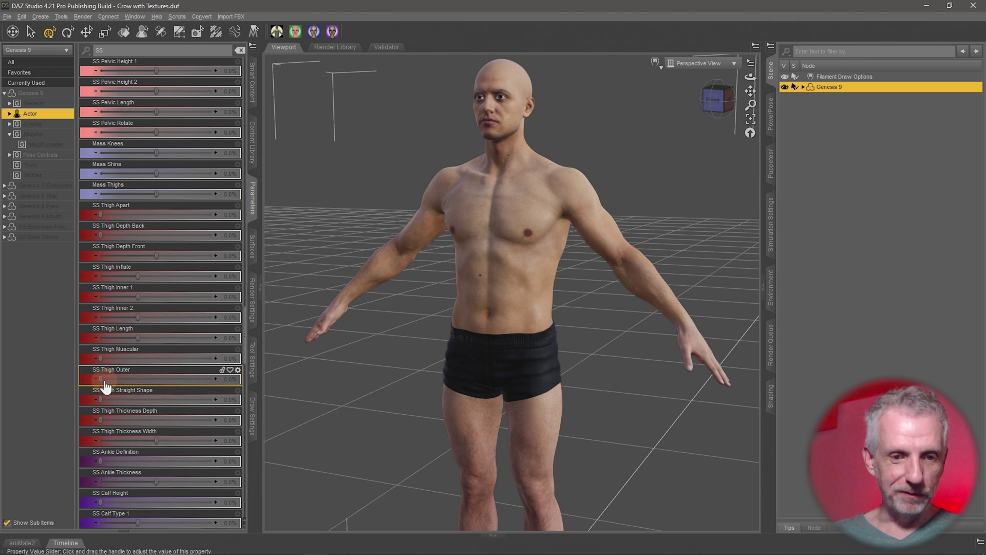
drag(105, 380, 213, 380)
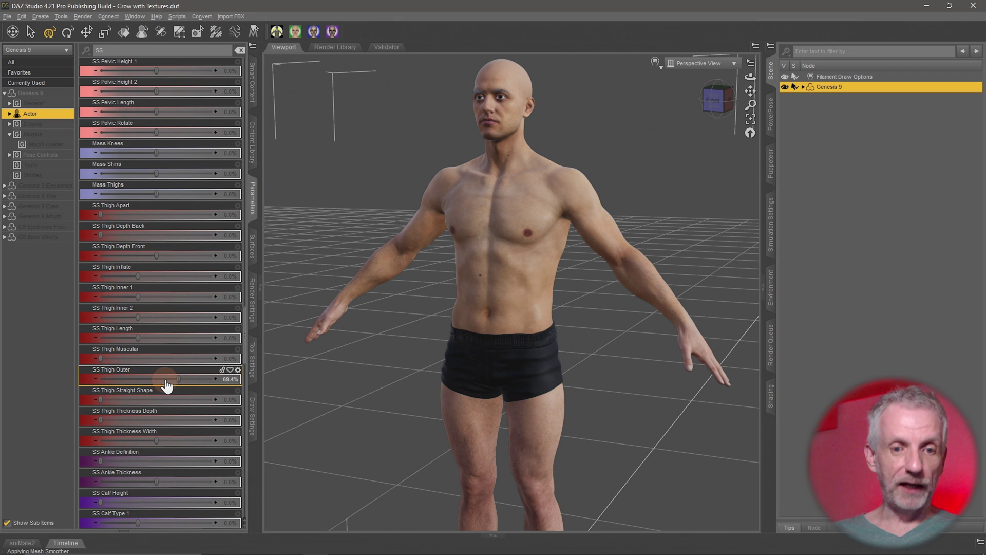
- Go past the ankle, calf, knee and shin morphs and try the SS Abdomen Depth slider at 100%
scroll(159, 448, down, 6)
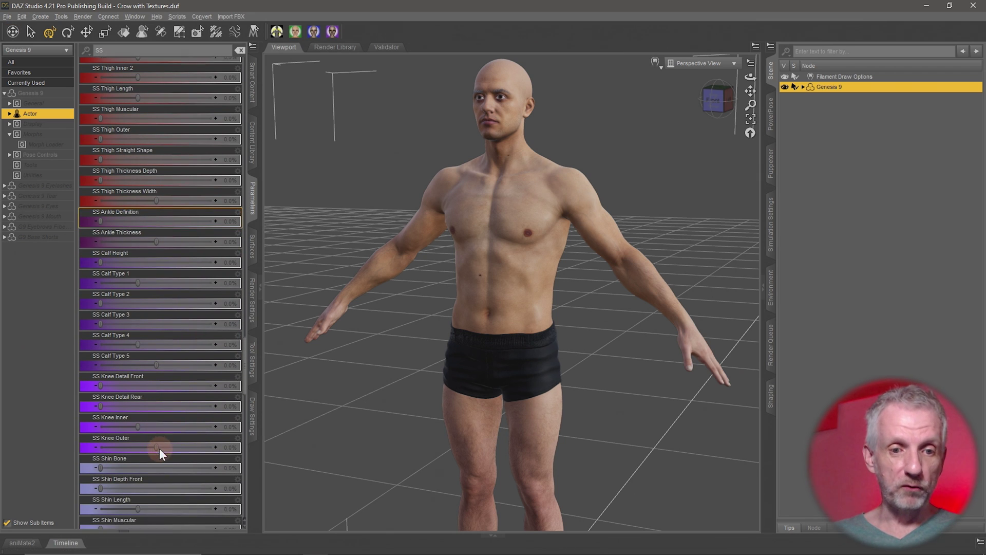
scroll(168, 436, down, 1)
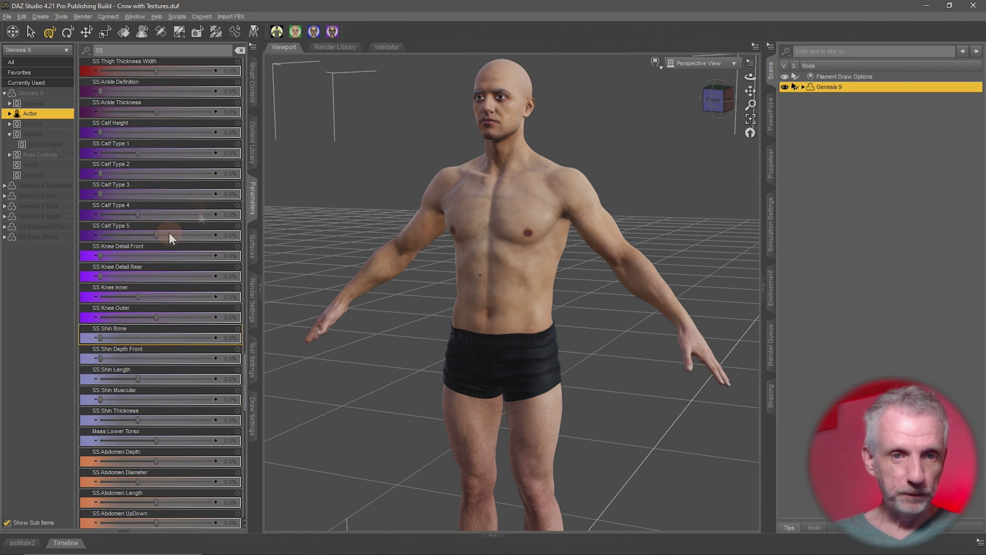
scroll(199, 244, down, 3)
scroll(199, 244, down, 4)
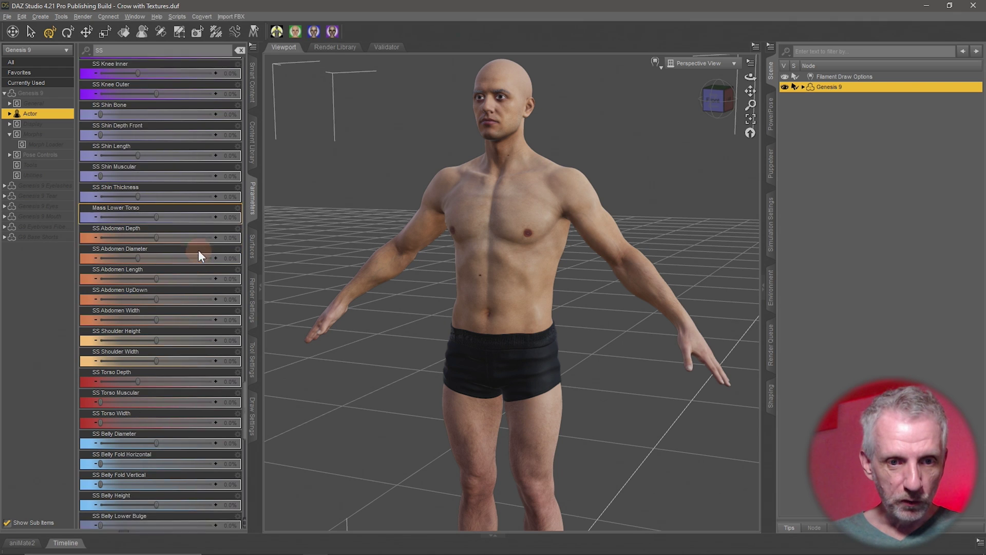
drag(158, 216, 246, 226)
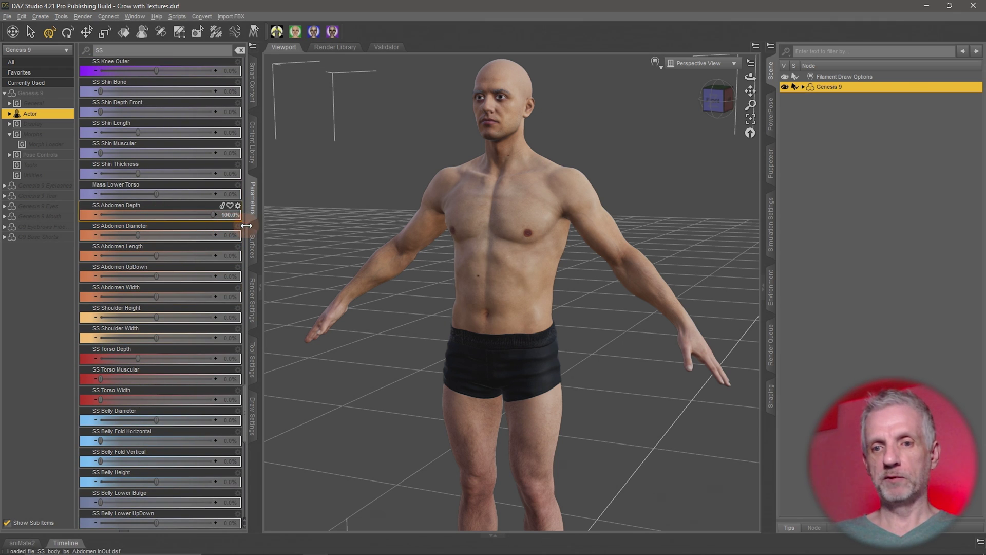
drag(157, 224, 230, 235)
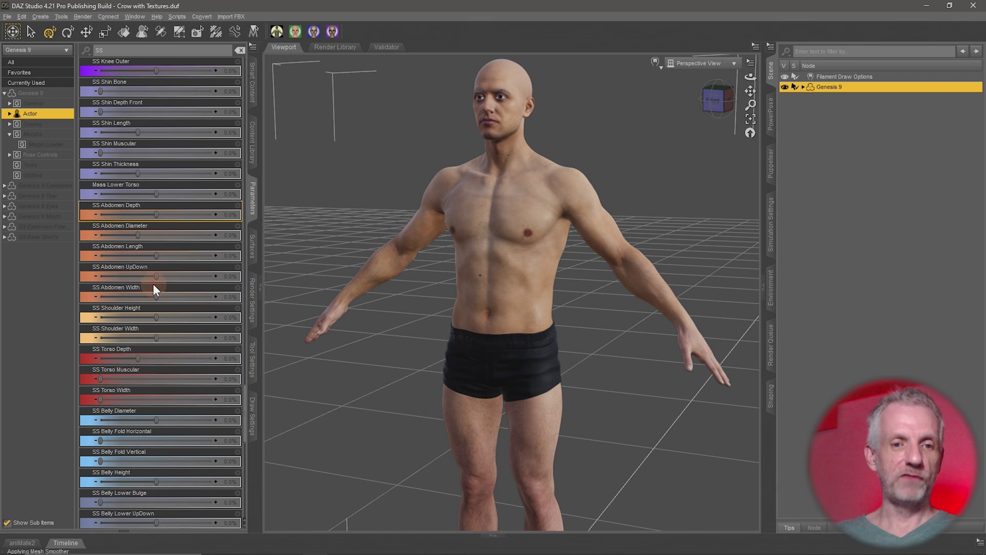
- Try the shoulder morphs, with SS Shoulder Width at 100%, and reset them to zero
drag(156, 299, 234, 344)
alt+click(157, 320)
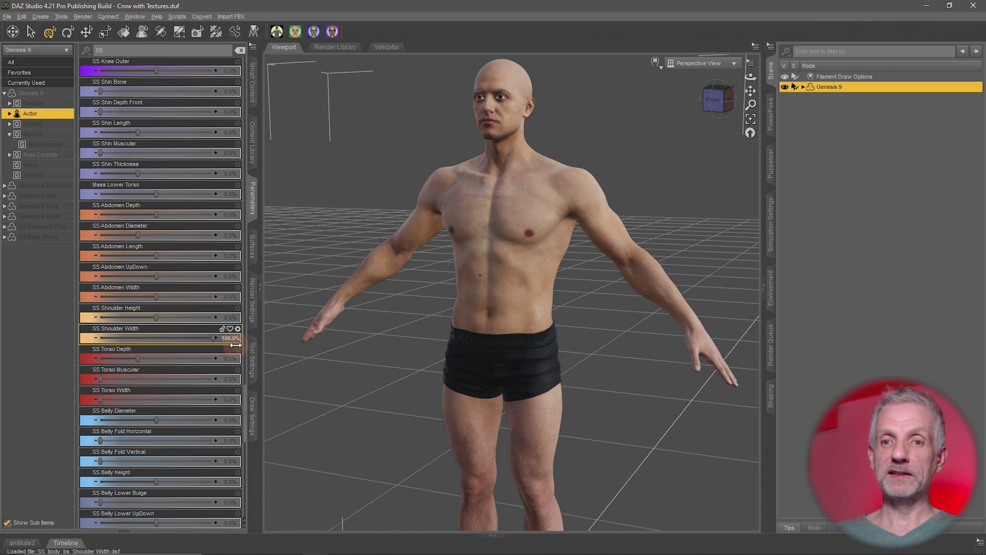
mouse_move(149, 343)
mouse_down()
mouse_move(130, 343)
mouse_move(187, 346)
mouse_move(163, 345)
mouse_up()
alt+click(160, 340)
- Set SS Torso Muscular and SS Torso Depth to 100% on a close view of the torso
scroll(196, 374, down, 8)
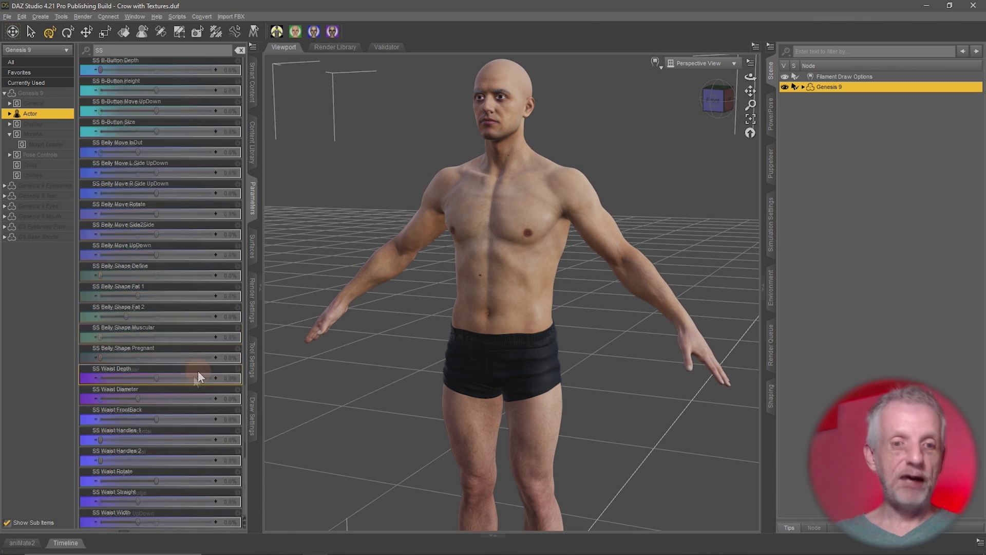
scroll(198, 371, up, 8)
scroll(330, 377, down, 2)
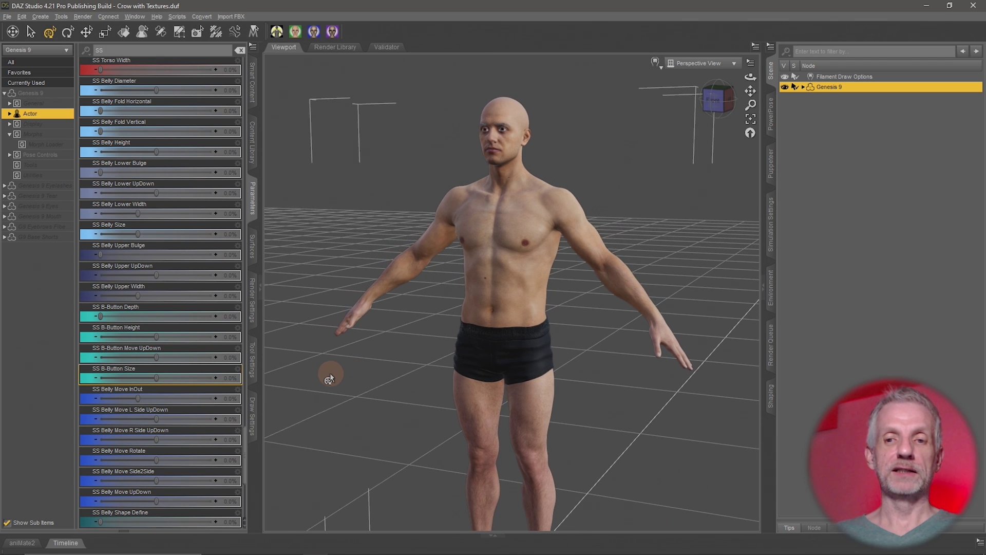
middle_drag(329, 374, 359, 363)
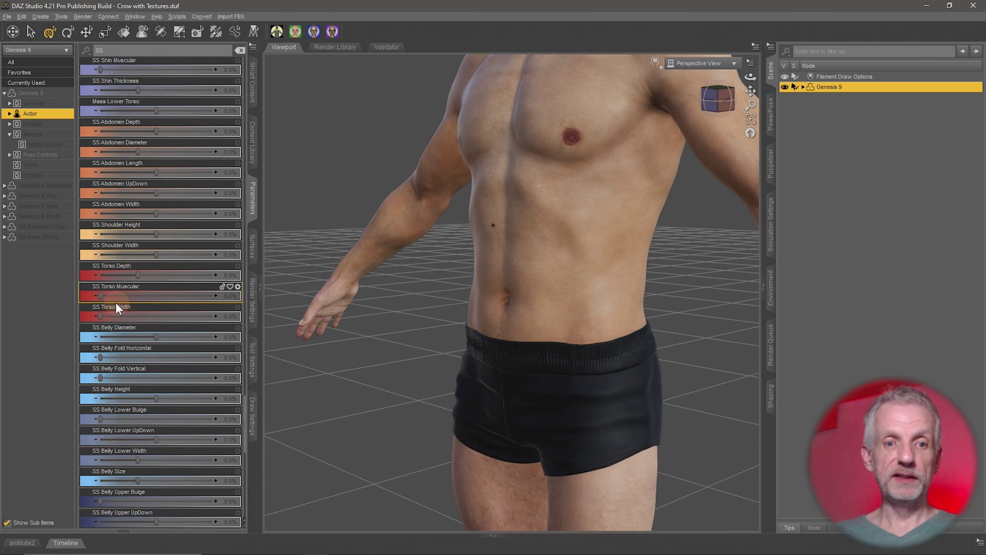
drag(100, 298, 240, 304)
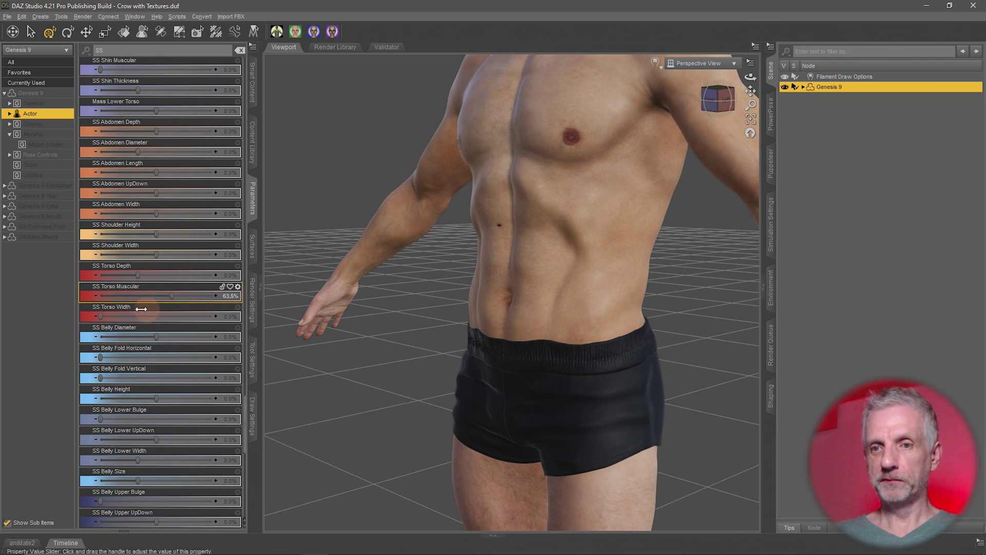
drag(141, 308, 249, 303)
drag(139, 276, 248, 273)
drag(119, 288, 239, 294)
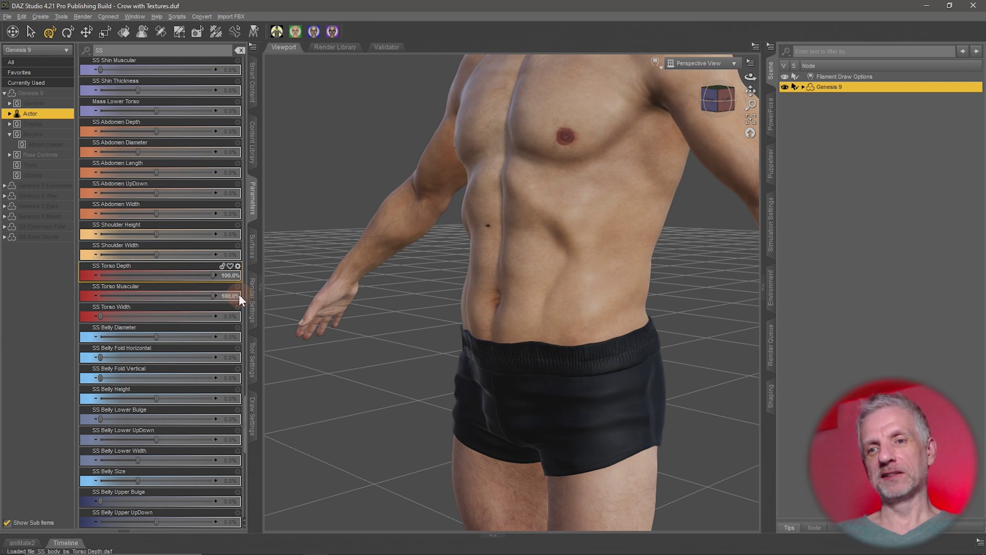
- Examine the muscular torso from the side and front, and set SS Torso Width to 85.8%
scroll(403, 274, down, 3)
middle_drag(484, 264, 437, 275)
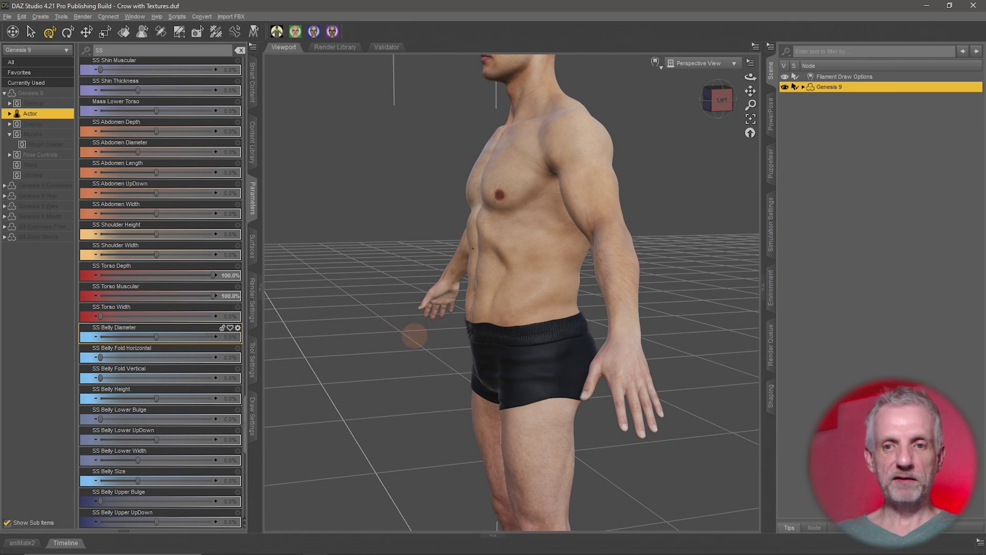
middle_drag(414, 334, 388, 329)
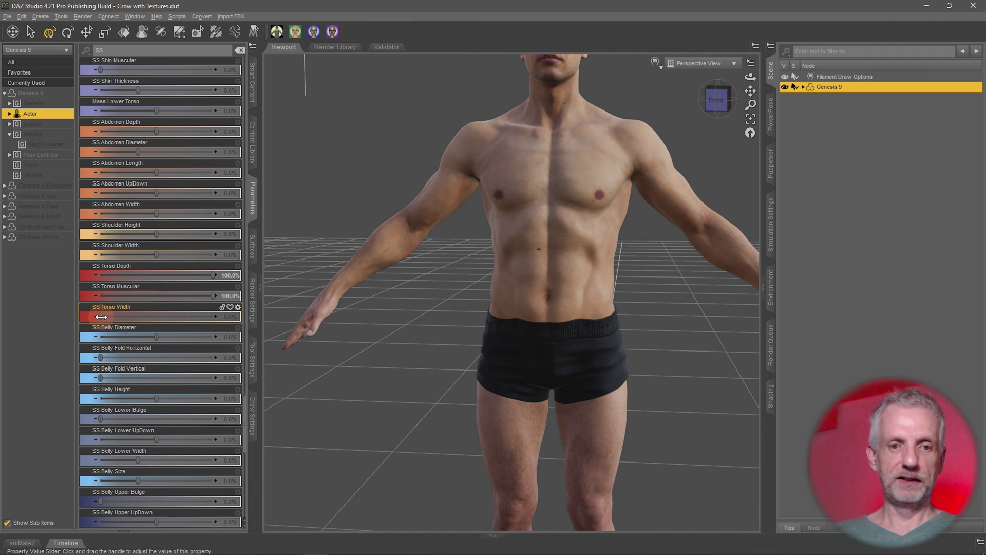
drag(101, 317, 197, 316)
scroll(485, 333, down, 3)
middle_drag(498, 327, 483, 331)
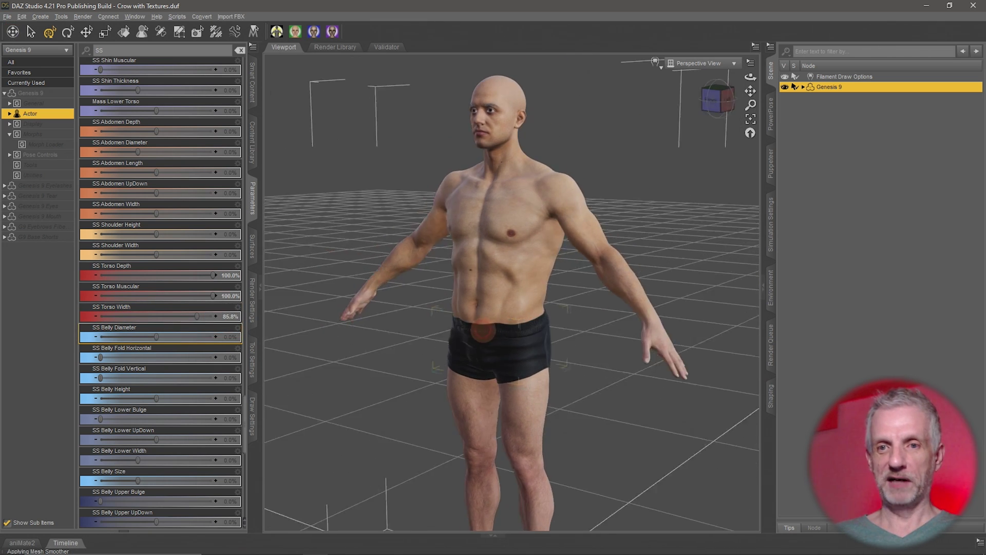
- Look through the belly and belly button morphs and examine the reshaped torso up close and from a distance
mouse_move(482, 332)
mouse_down()
mouse_move(480, 339)
mouse_move(469, 325)
mouse_move(483, 337)
mouse_up()
scroll(150, 338, down, 3)
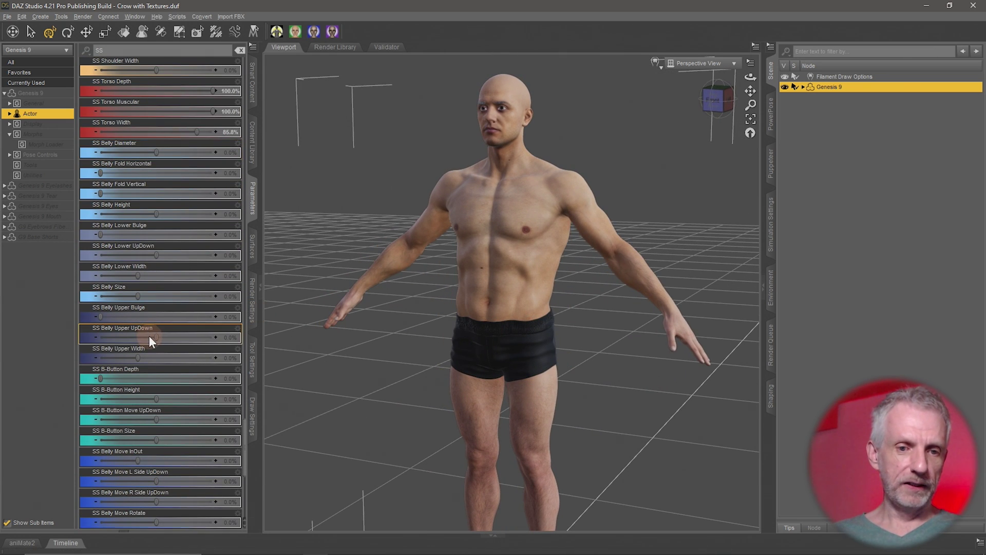
scroll(190, 324, down, 1)
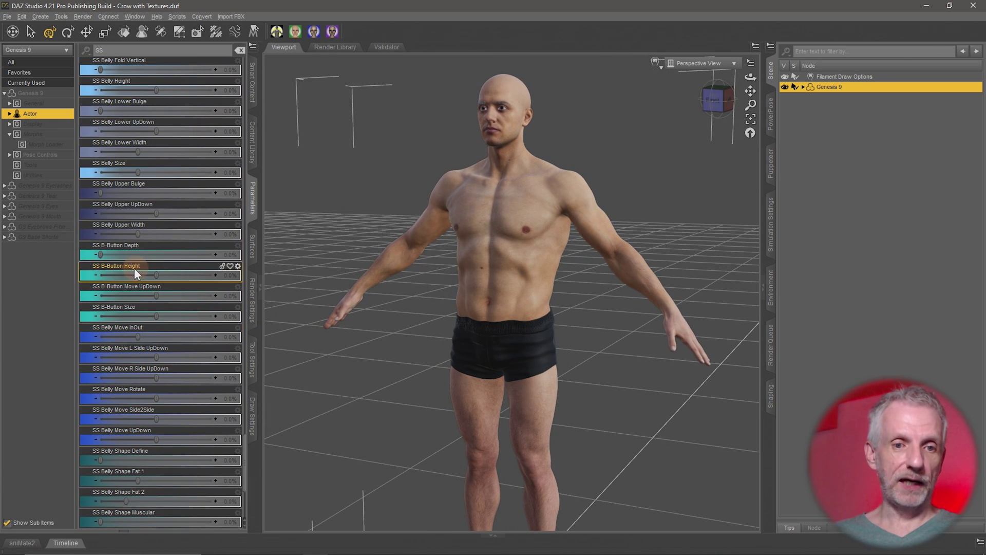
scroll(420, 302, up, 6)
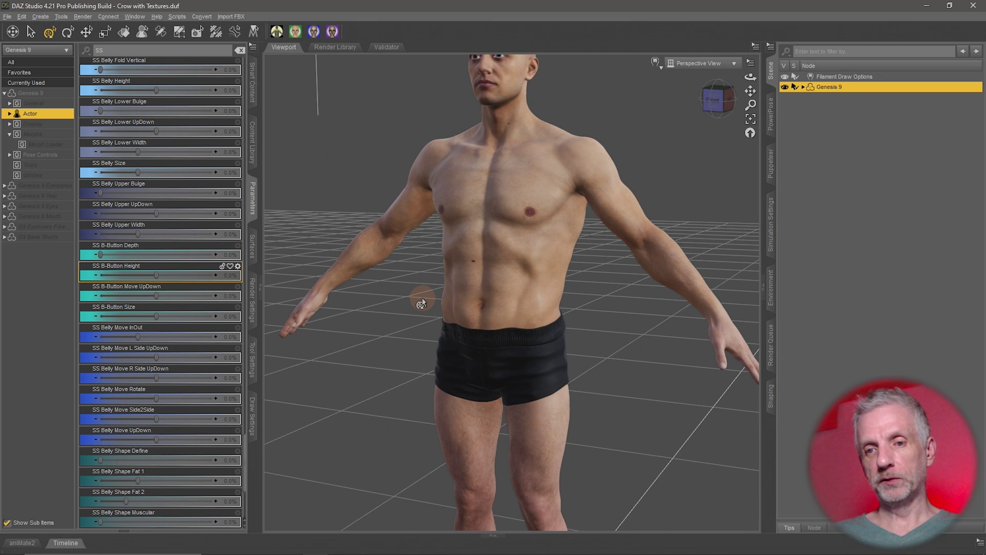
ctrl+alt+drag(421, 302, 430, 304)
scroll(430, 304, down, 2)
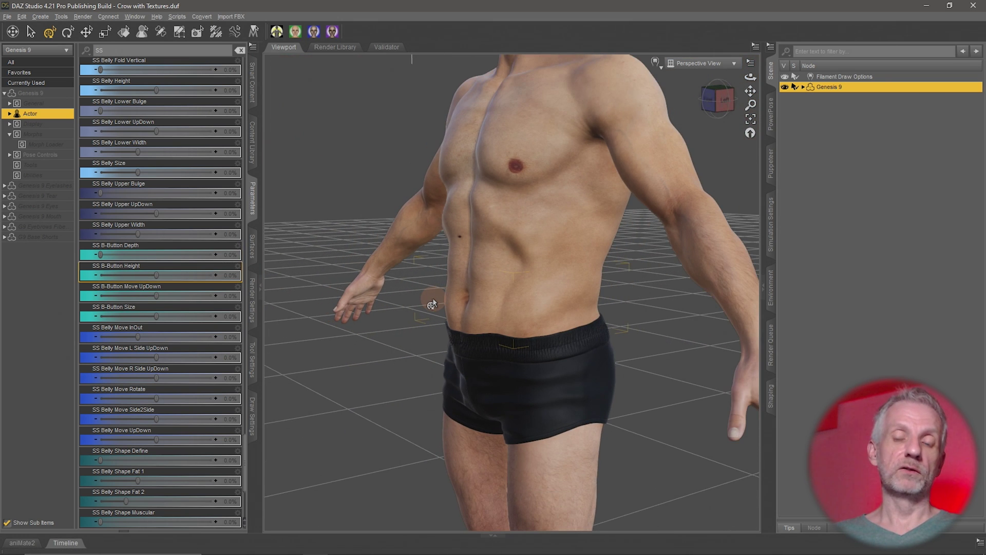
scroll(432, 301, down, 5)
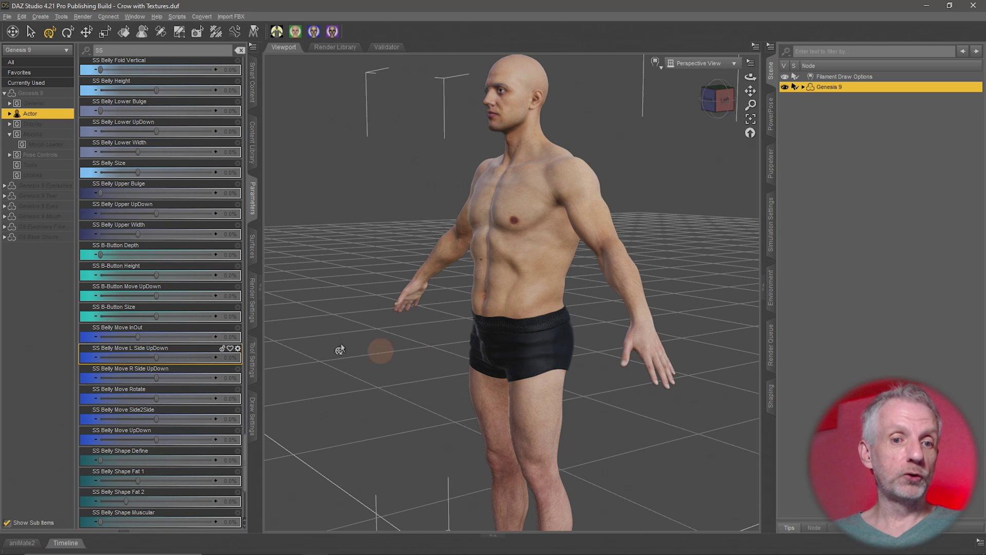
- Try SS Waist Depth at 42.5% and SS Waist Handles 1 at 100%, returning both to zero
scroll(190, 359, down, 3)
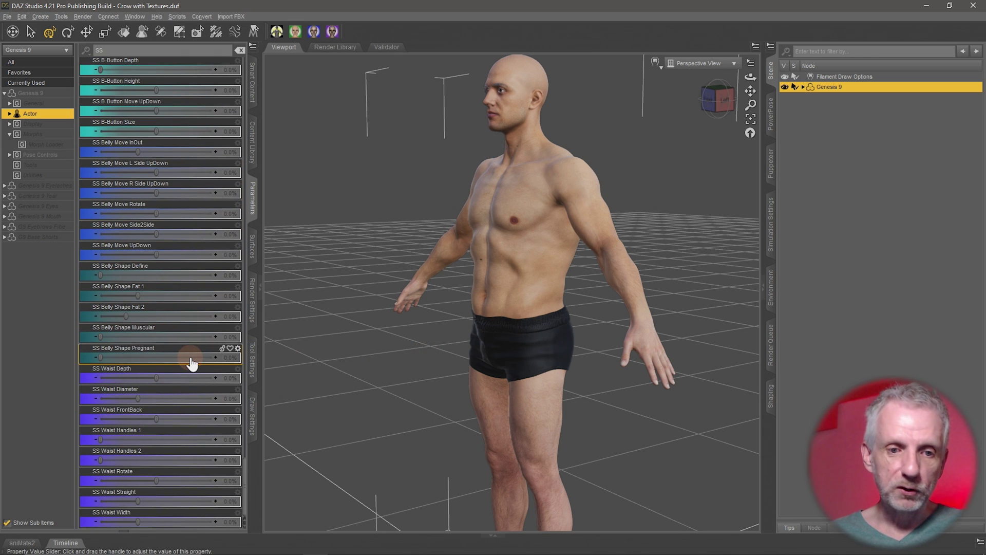
drag(158, 378, 185, 378)
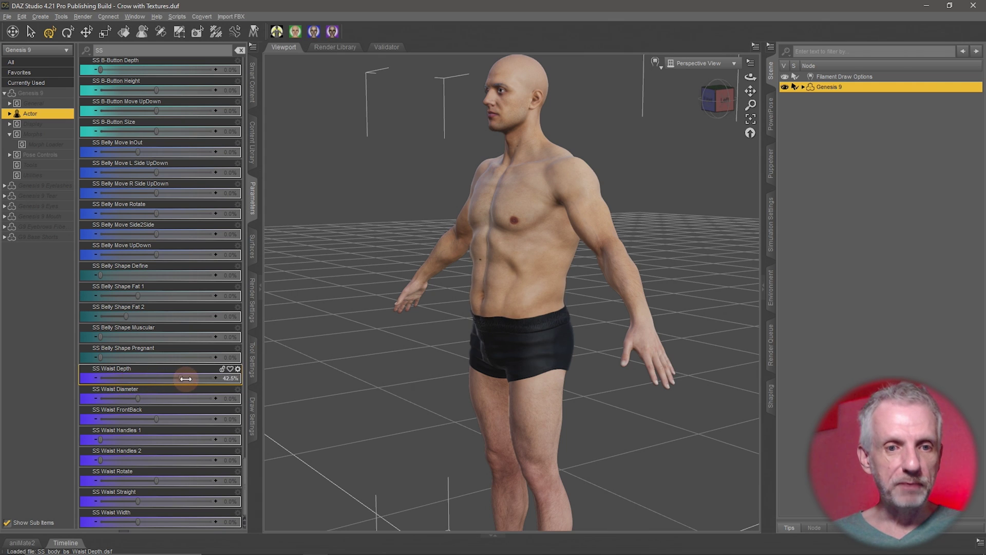
drag(168, 378, 156, 378)
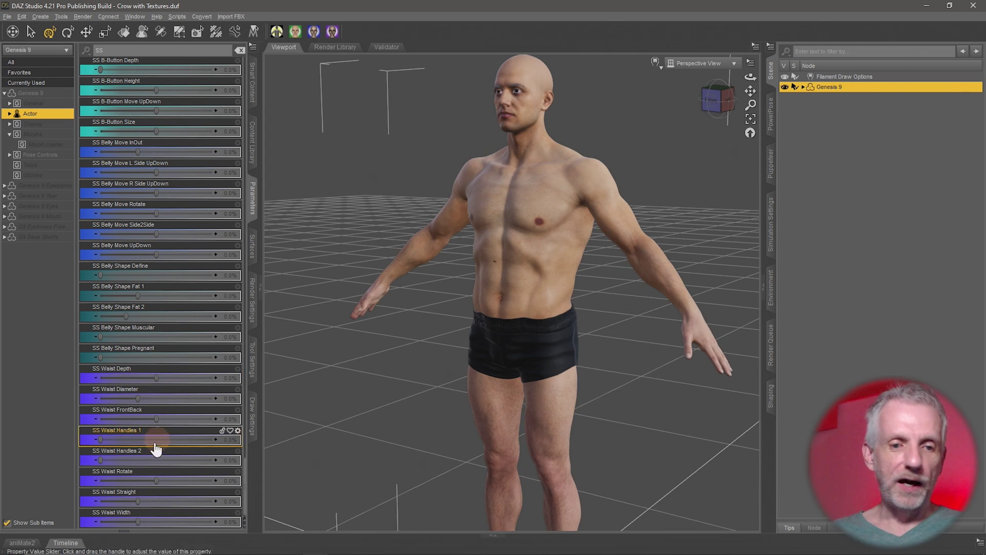
drag(101, 444, 145, 447)
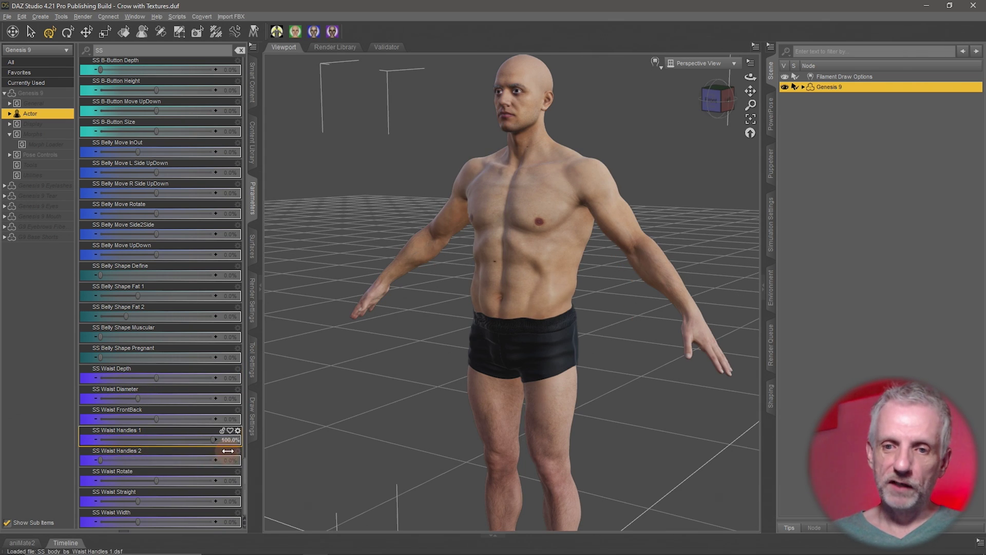
drag(208, 457, 197, 448)
key(ctrl+z)
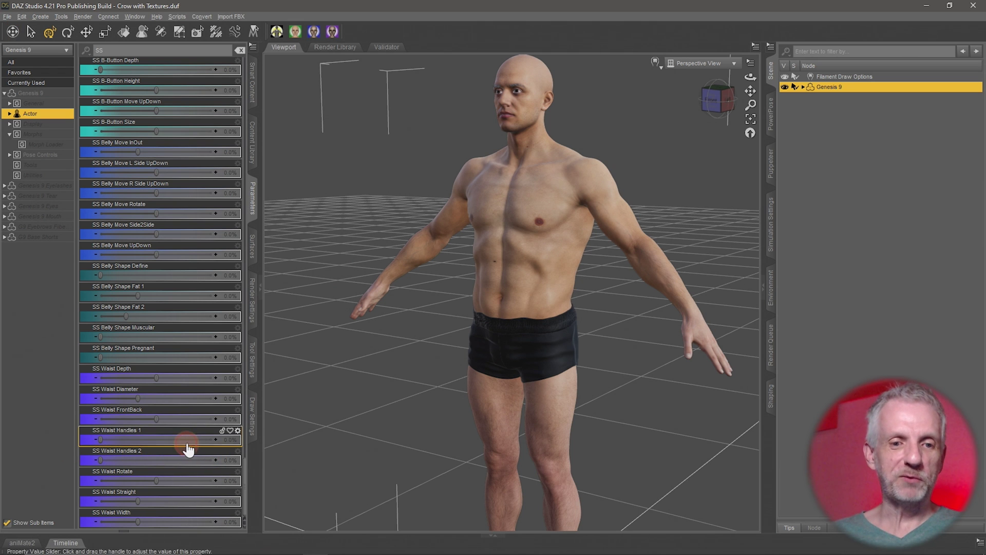
- Try the SS Waist Handles 2 slider, and the SS Waist Rotate slider among the filtered rotate morphs
drag(103, 463, 240, 463)
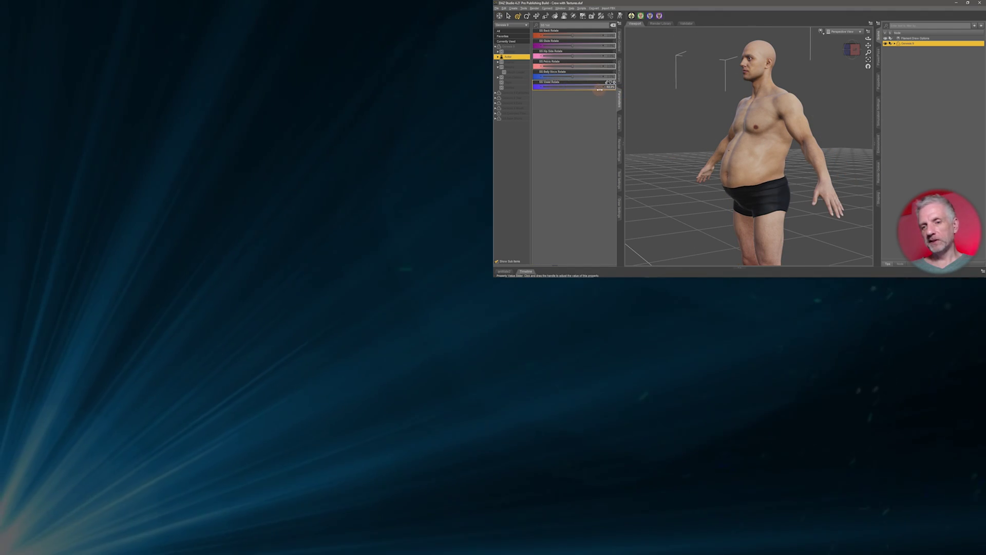
mouse_move(599, 89)
mouse_down()
mouse_move(565, 89)
mouse_move(580, 90)
mouse_up()
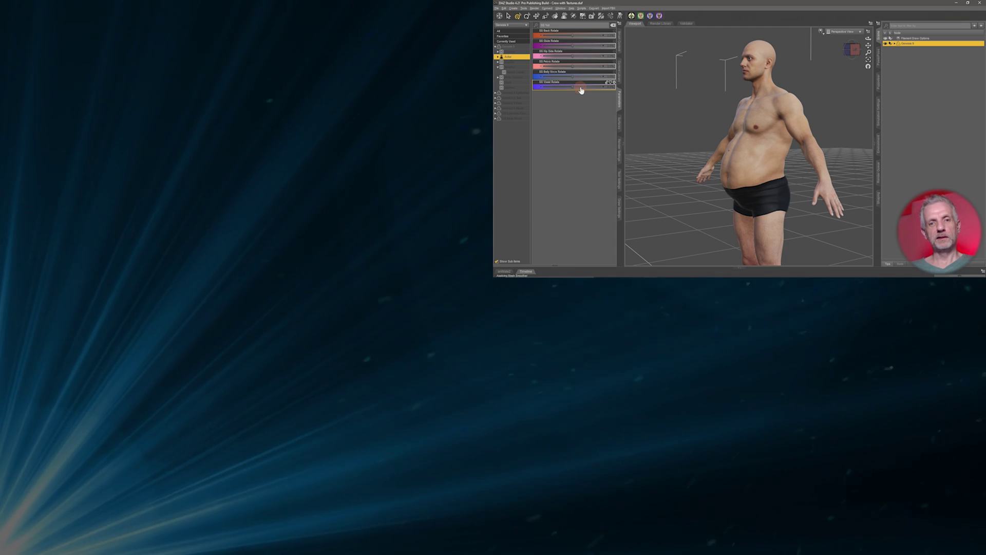